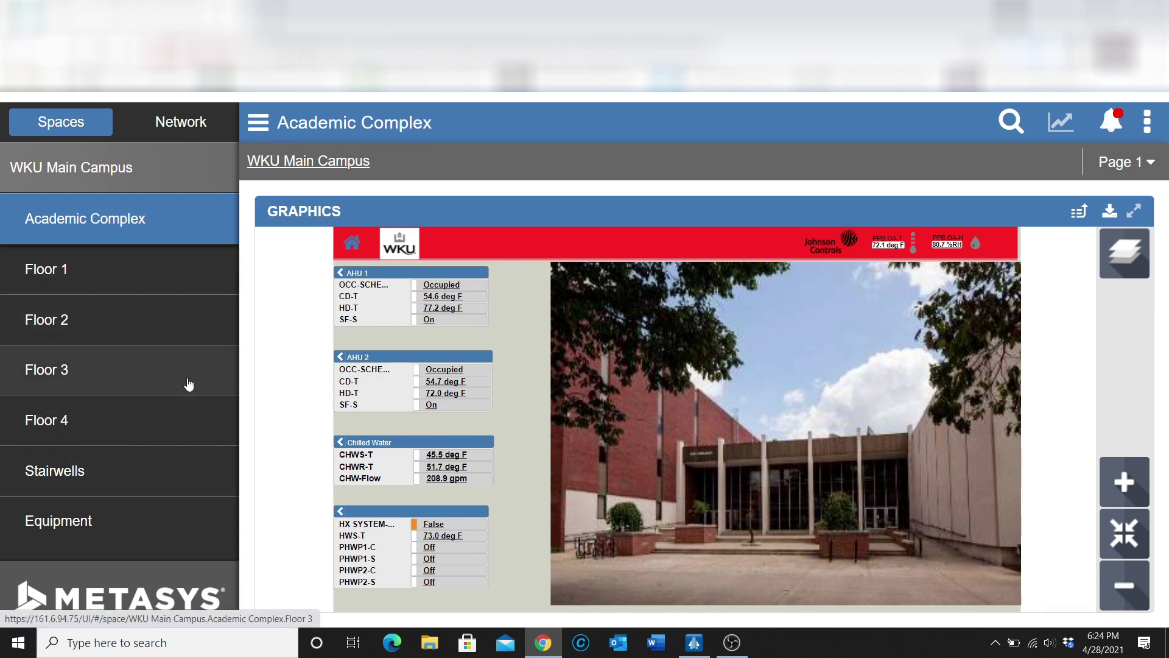
Open Floor 1 of the Academic Complex and enlarge its floor plan graphic to examine the rooms and zone temperatures.
{"action": "left_click", "coordinate": [118, 272]}
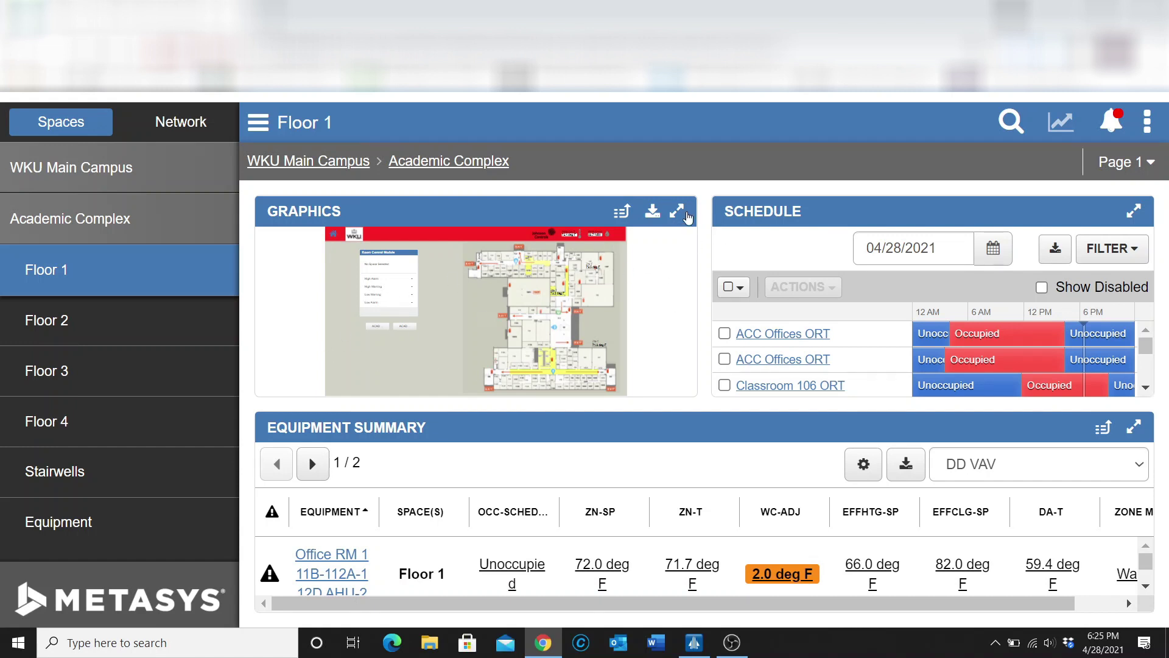
{"action": "left_click", "coordinate": [677, 212]}
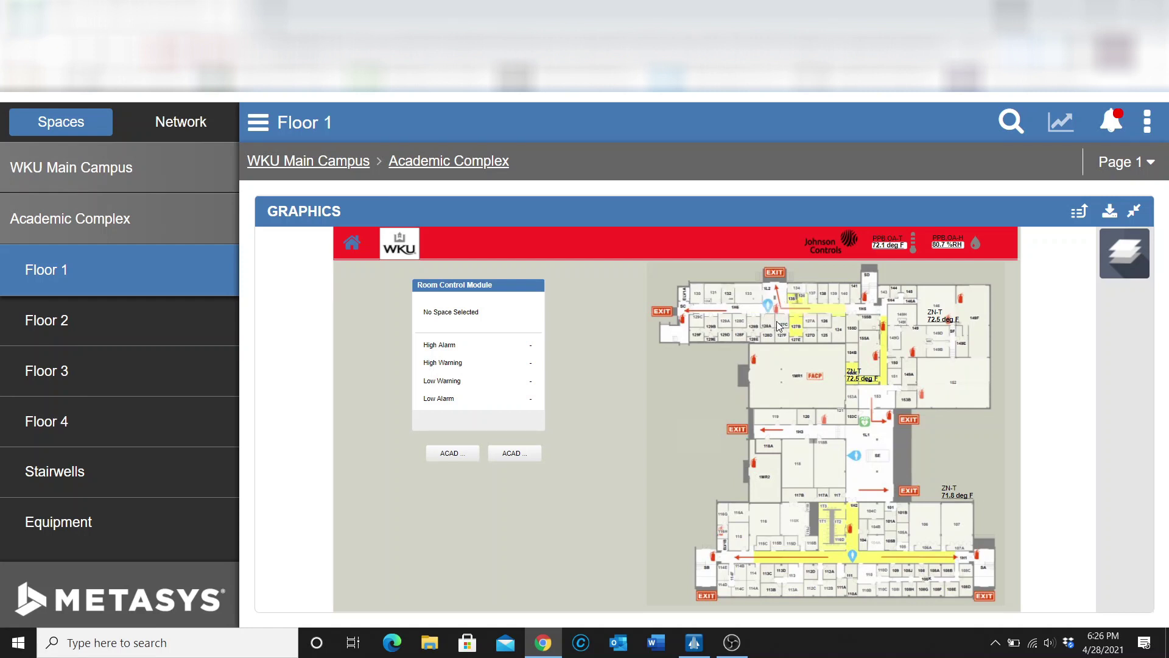
{"action": "scroll", "coordinate": [778, 326], "scroll_direction": "up", "scroll_amount": 2}
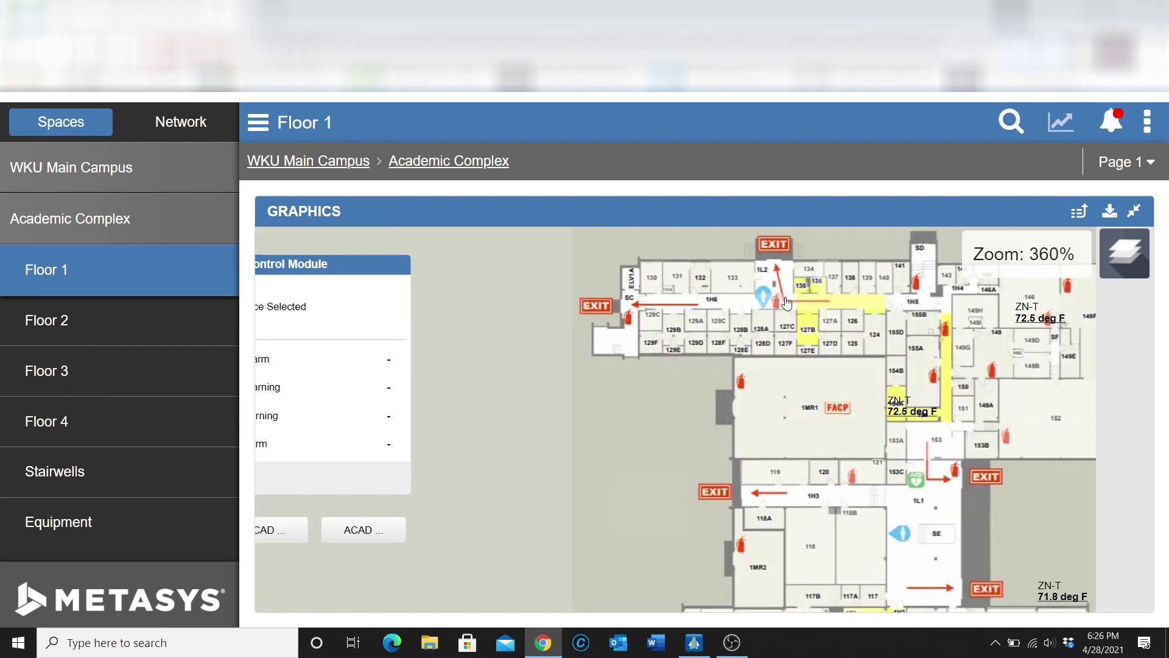
{"action": "scroll", "coordinate": [777, 323], "scroll_direction": "up", "scroll_amount": 2}
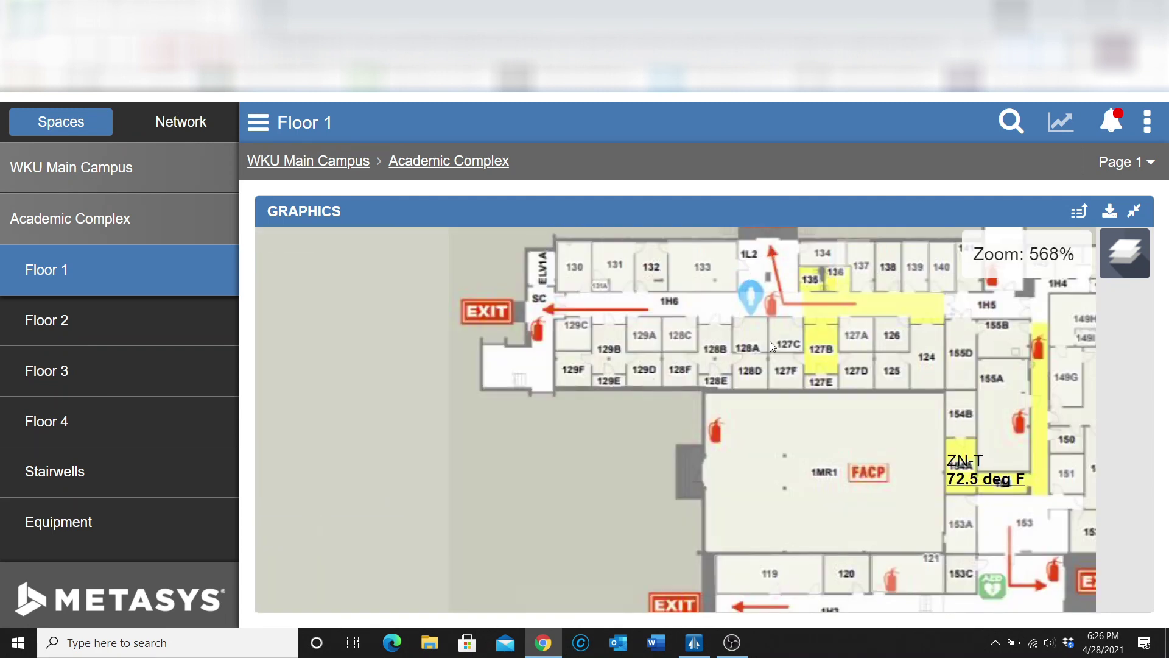
{"action": "scroll", "coordinate": [769, 341], "scroll_direction": "down", "scroll_amount": 4}
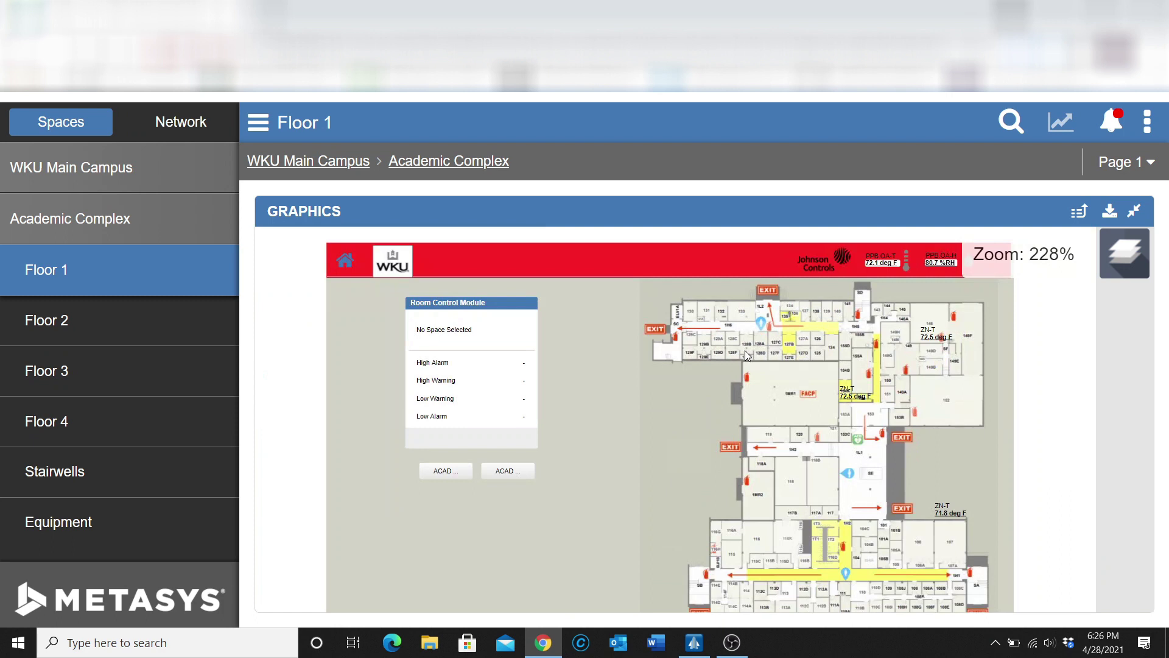
{"action": "scroll", "coordinate": [749, 347], "scroll_direction": "up", "scroll_amount": 1}
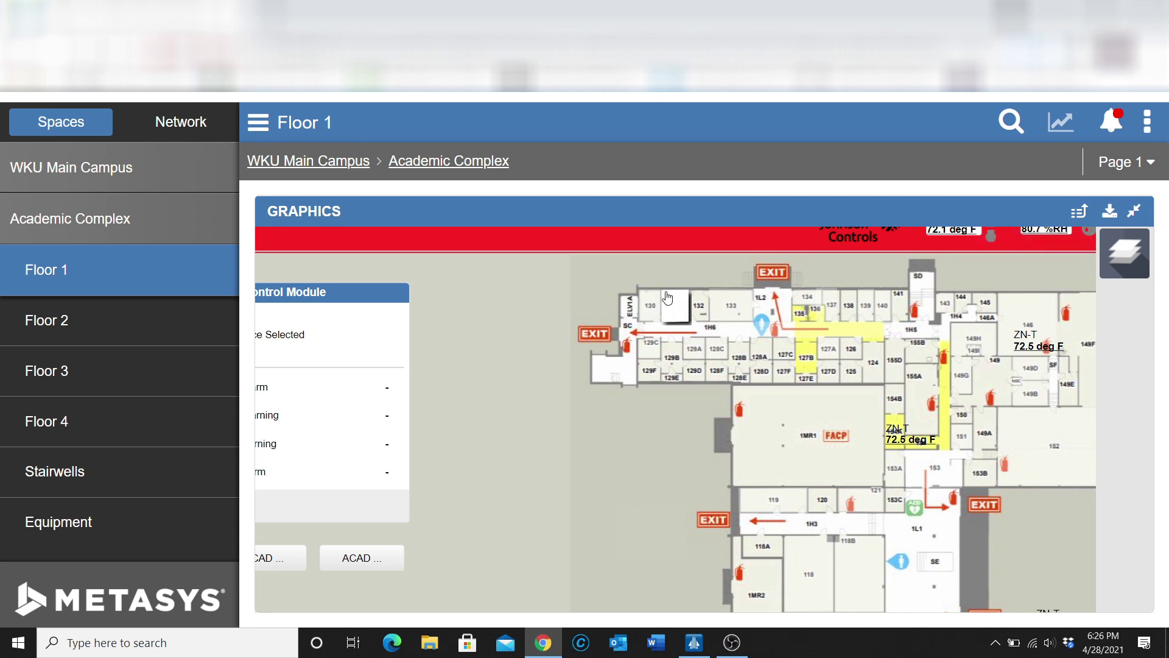
{"action": "scroll", "coordinate": [681, 332], "scroll_direction": "down", "scroll_amount": 3}
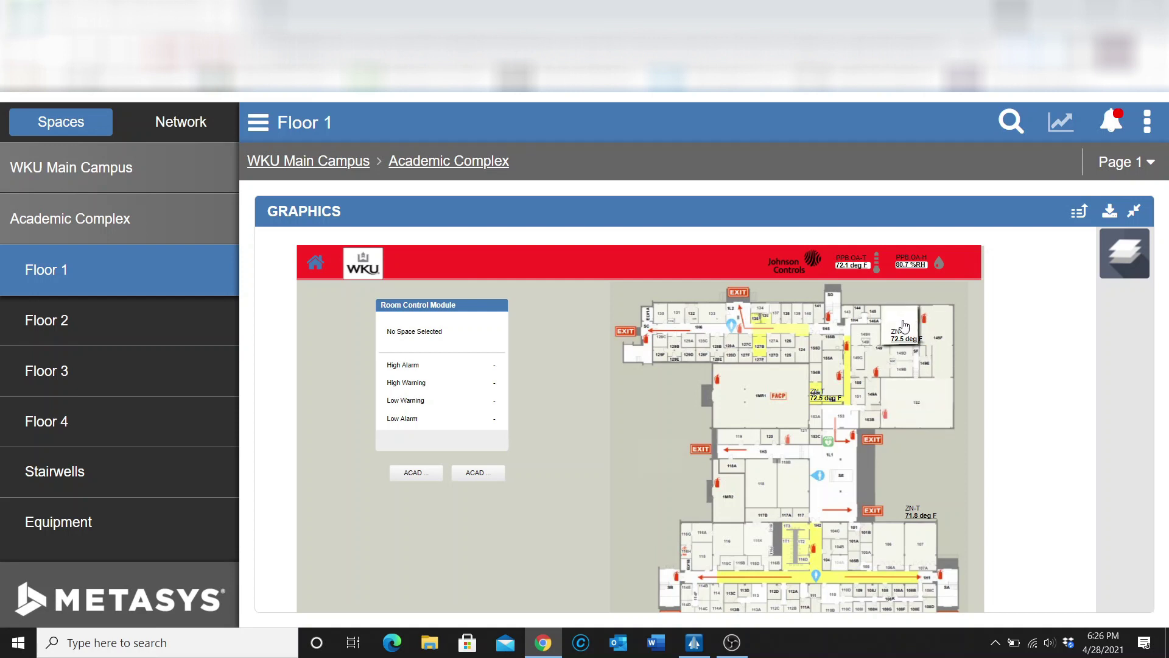
Open the equipment view for room 152 from the floor plan and review its equipment data on the full dashboard.
{"action": "left_click", "coordinate": [908, 388]}
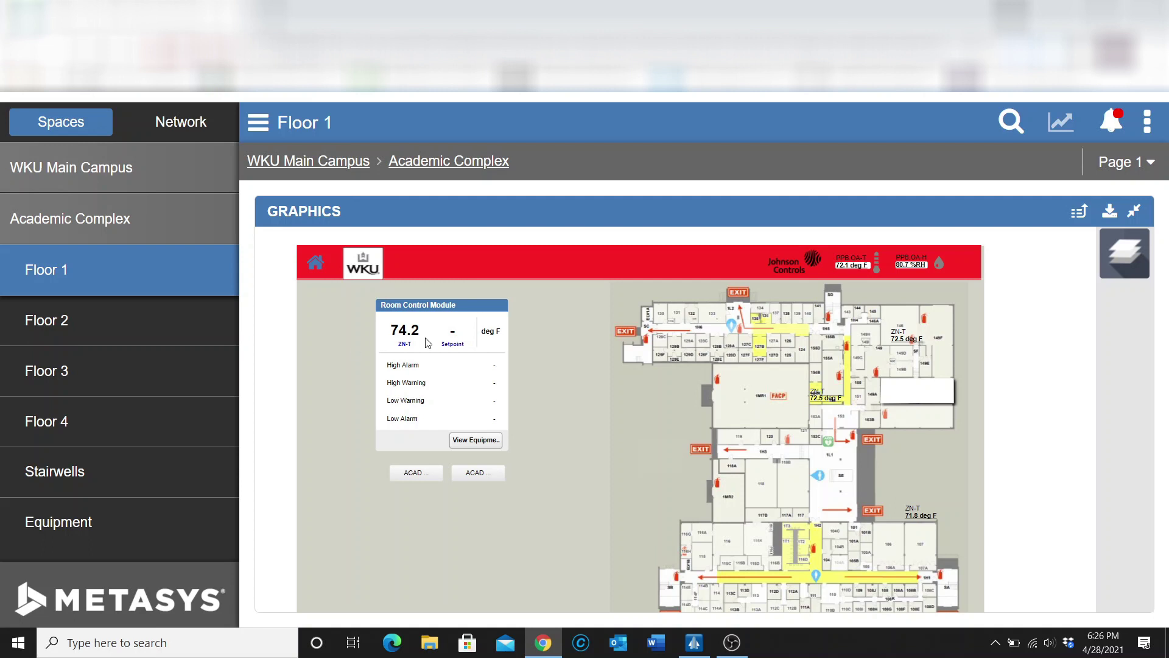
{"action": "left_click", "coordinate": [478, 441]}
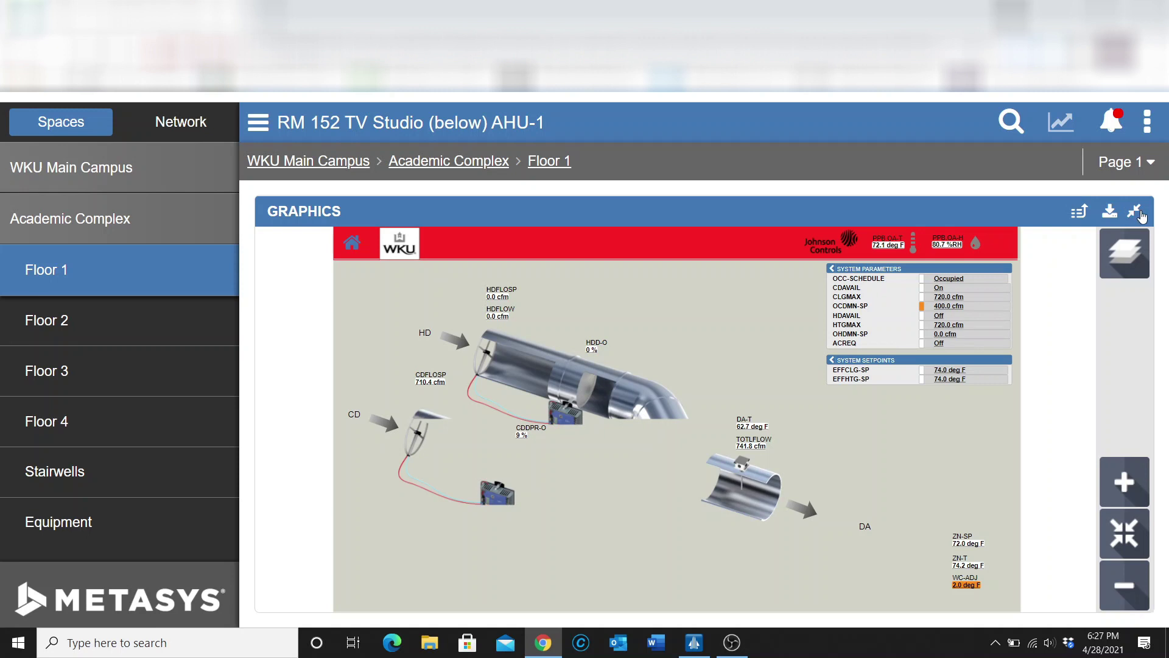
{"action": "left_click", "coordinate": [1139, 213]}
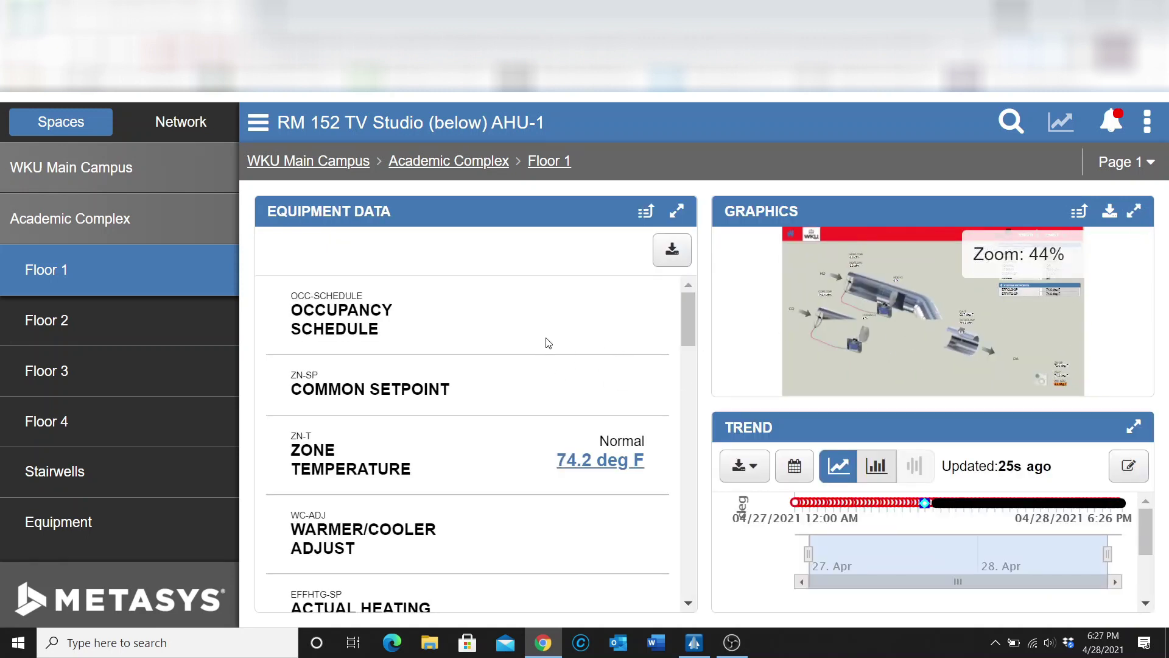
{"action": "scroll", "coordinate": [478, 399], "scroll_direction": "down", "scroll_amount": 2}
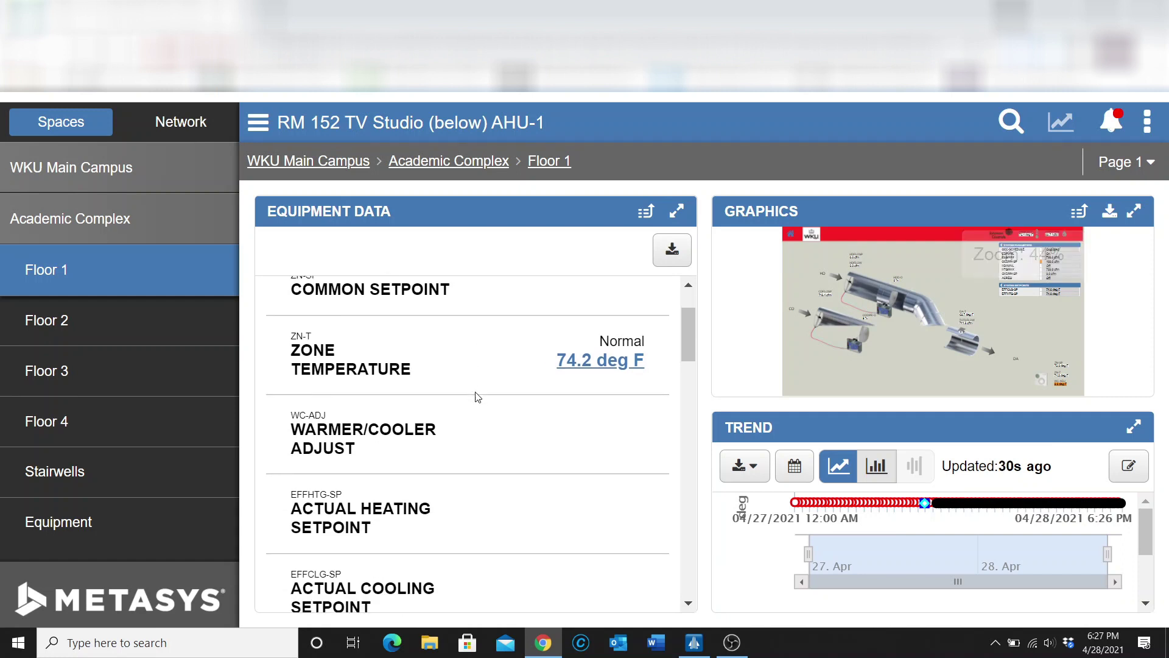
{"action": "scroll", "coordinate": [476, 394], "scroll_direction": "down", "scroll_amount": 3}
{"action": "scroll", "coordinate": [485, 406], "scroll_direction": "up", "scroll_amount": 4}
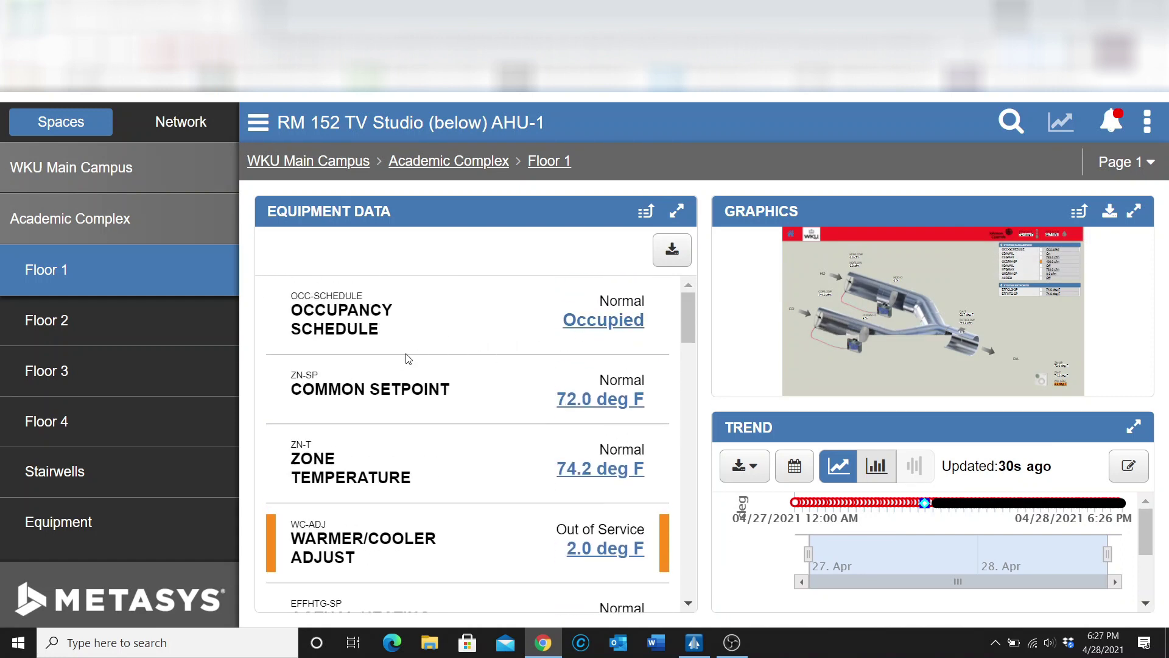
Review the command and annotation choices for the TV Studio's Occupancy Schedule, and cancel without saving a command.
{"action": "left_click", "coordinate": [595, 328]}
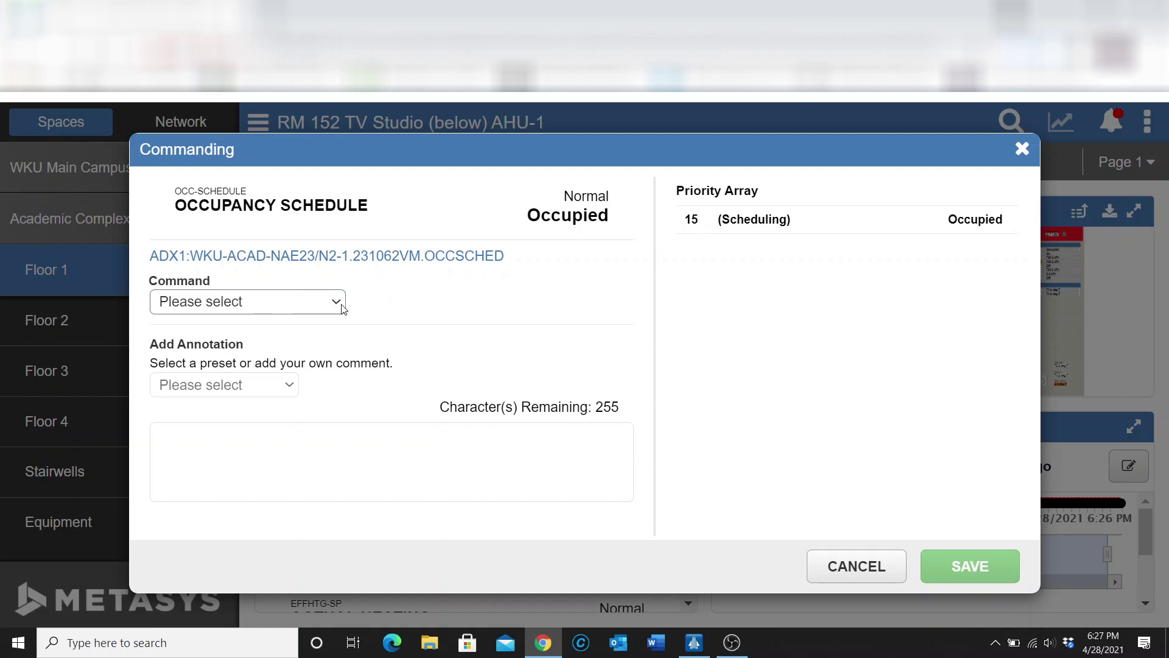
{"action": "left_click", "coordinate": [342, 307]}
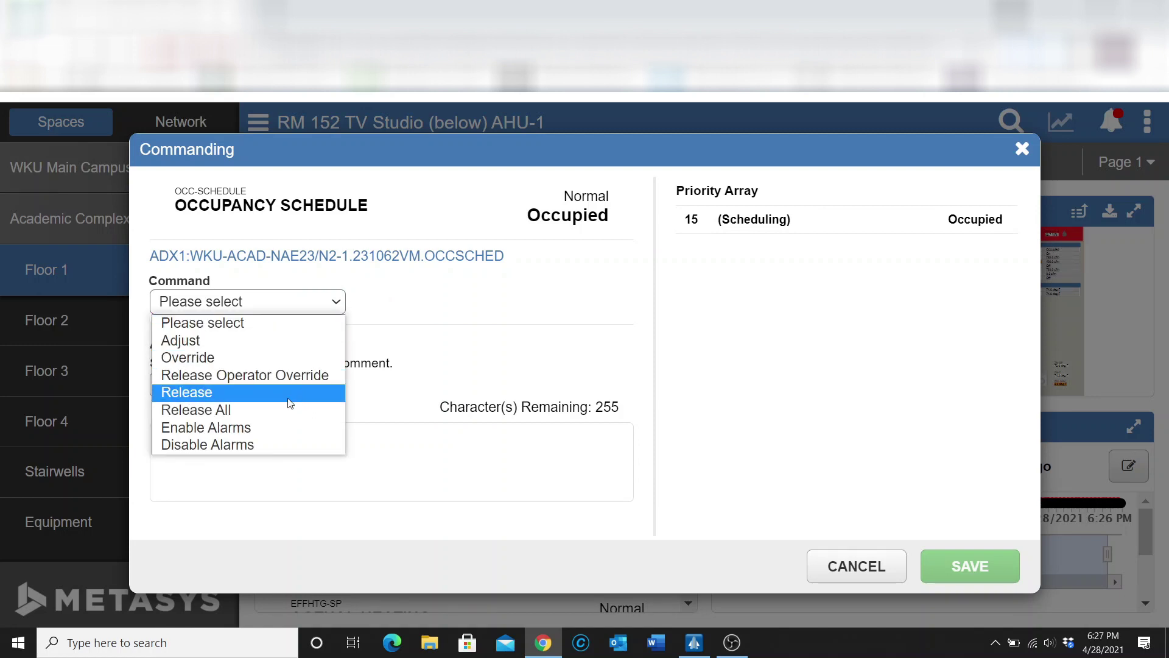
{"action": "left_click", "coordinate": [485, 287]}
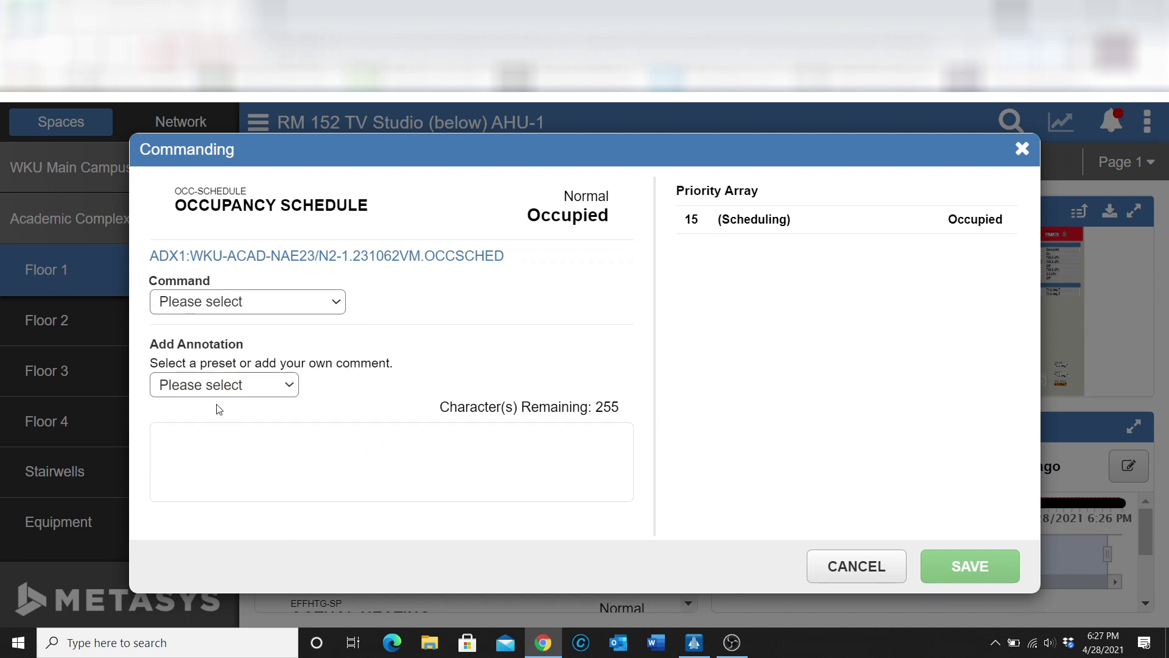
{"action": "left_click", "coordinate": [286, 384]}
{"action": "left_click", "coordinate": [327, 396]}
{"action": "left_click", "coordinate": [865, 568]}
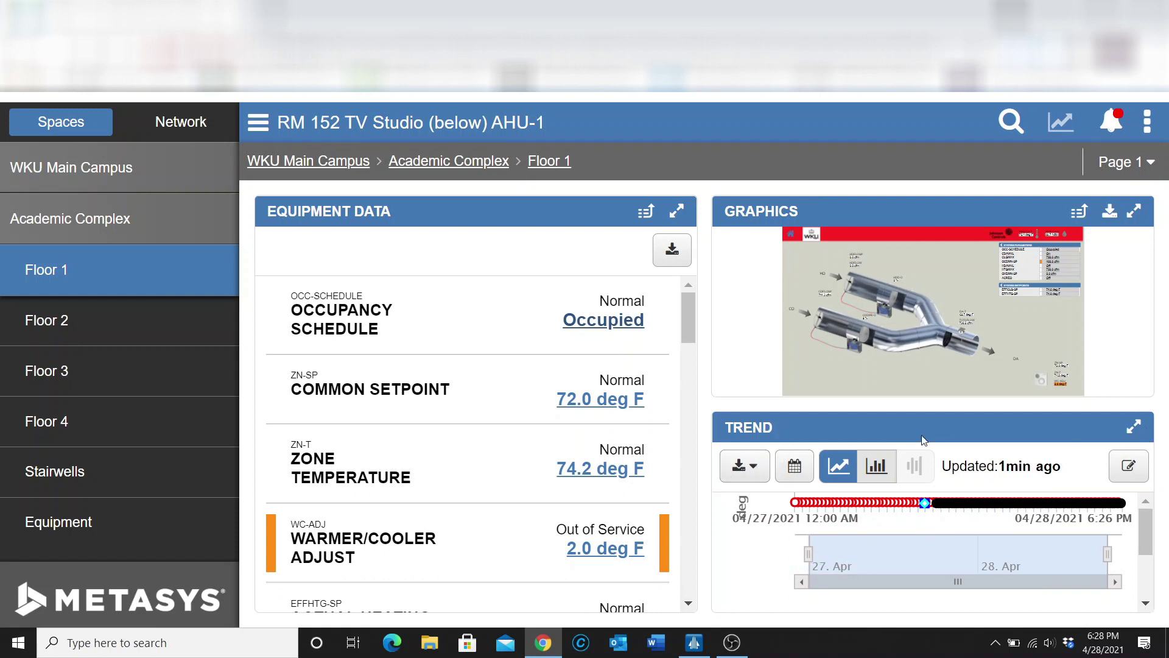
Enlarge the TV Studio trend and narrow its time window to 04/27/2021 3:06 PM through 04/28/2021 1:50 PM.
{"action": "left_click", "coordinate": [1137, 430]}
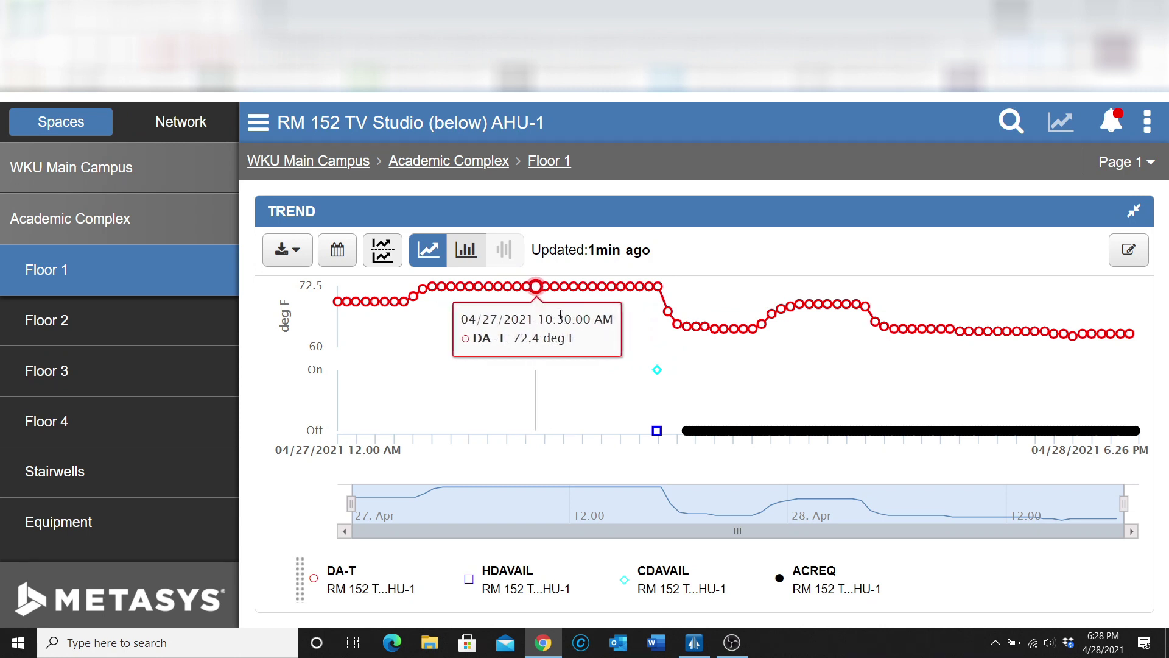
{"action": "left_click_drag", "start_coordinate": [573, 320], "coordinate": [827, 311]}
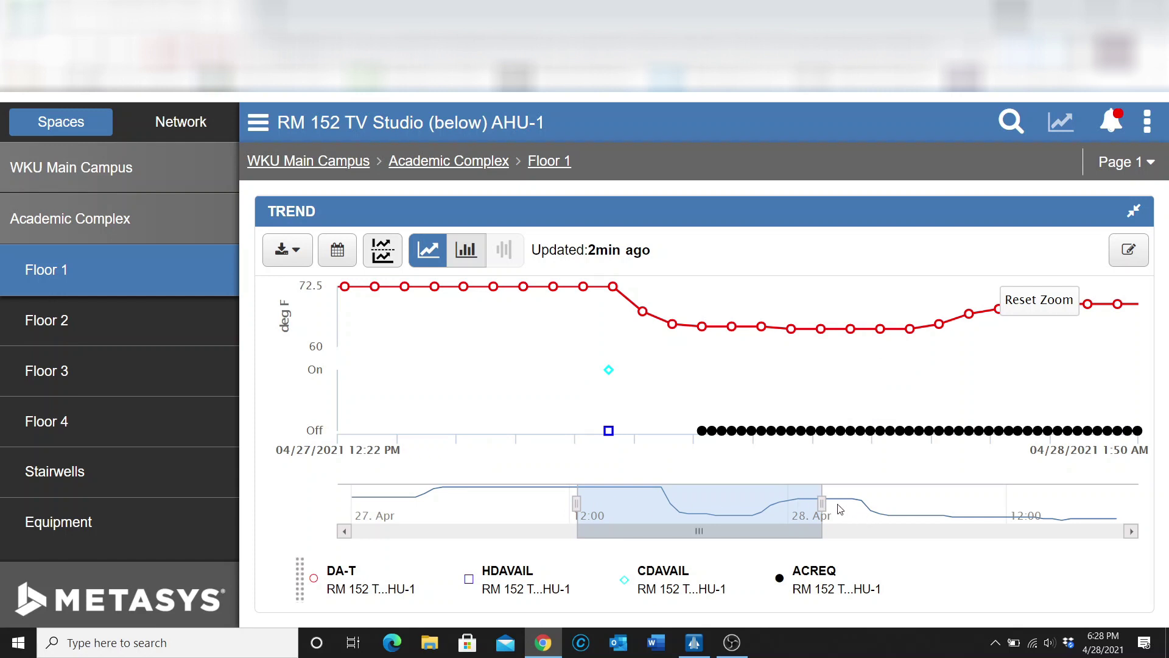
{"action": "left_click_drag", "start_coordinate": [826, 505], "coordinate": [1040, 504]}
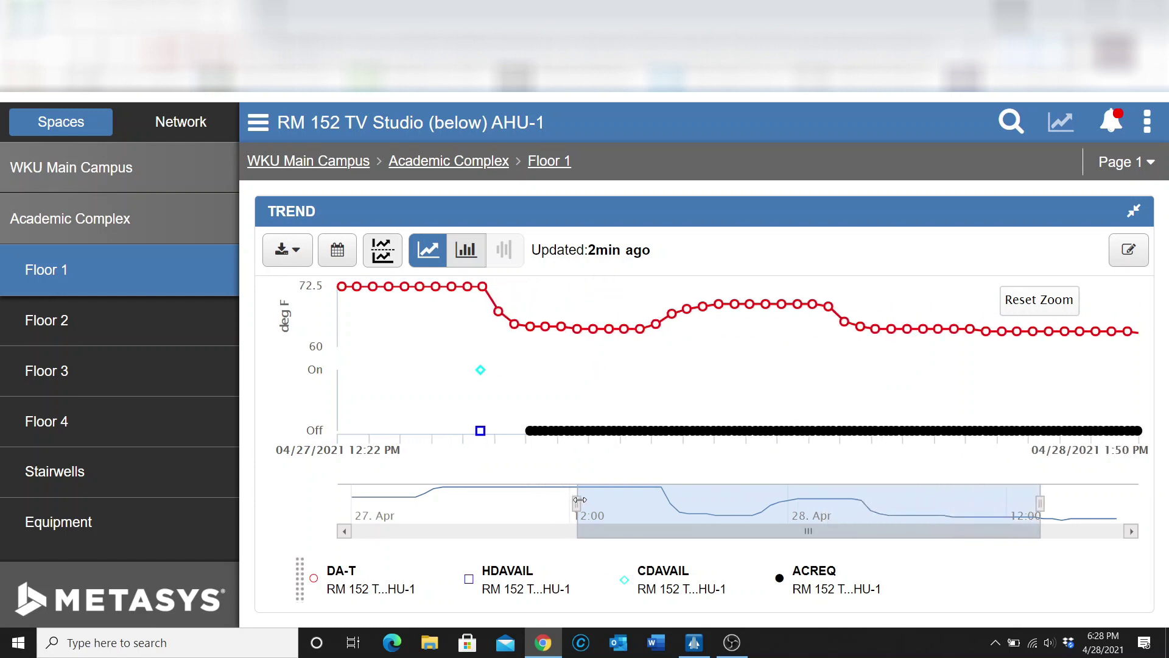
{"action": "left_click_drag", "start_coordinate": [580, 500], "coordinate": [628, 503]}
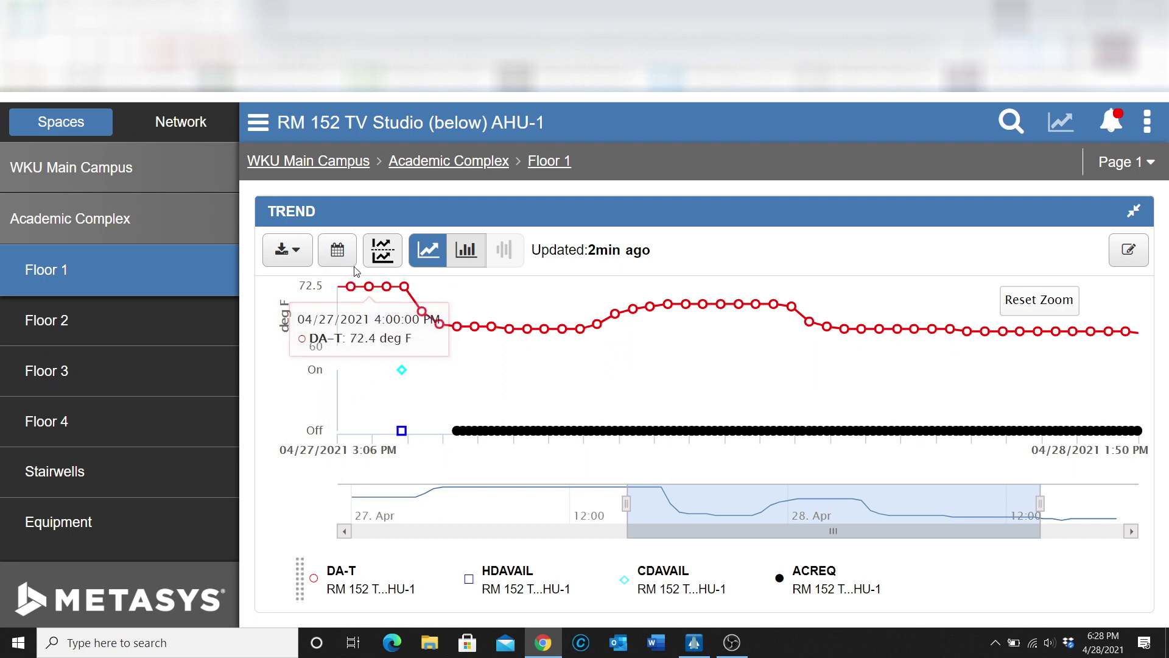
Split the trend into multiple chart areas and focus on 04/27/2021 3:01 PM through 04/28/2021 2:45 AM.
{"action": "left_click", "coordinate": [383, 253]}
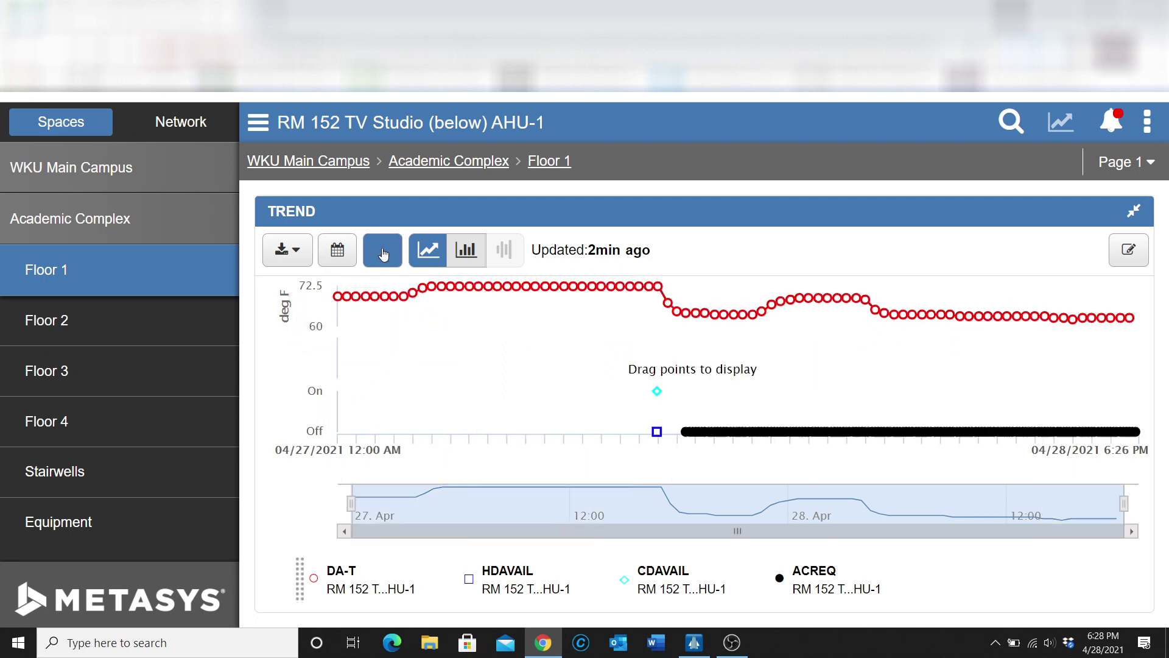
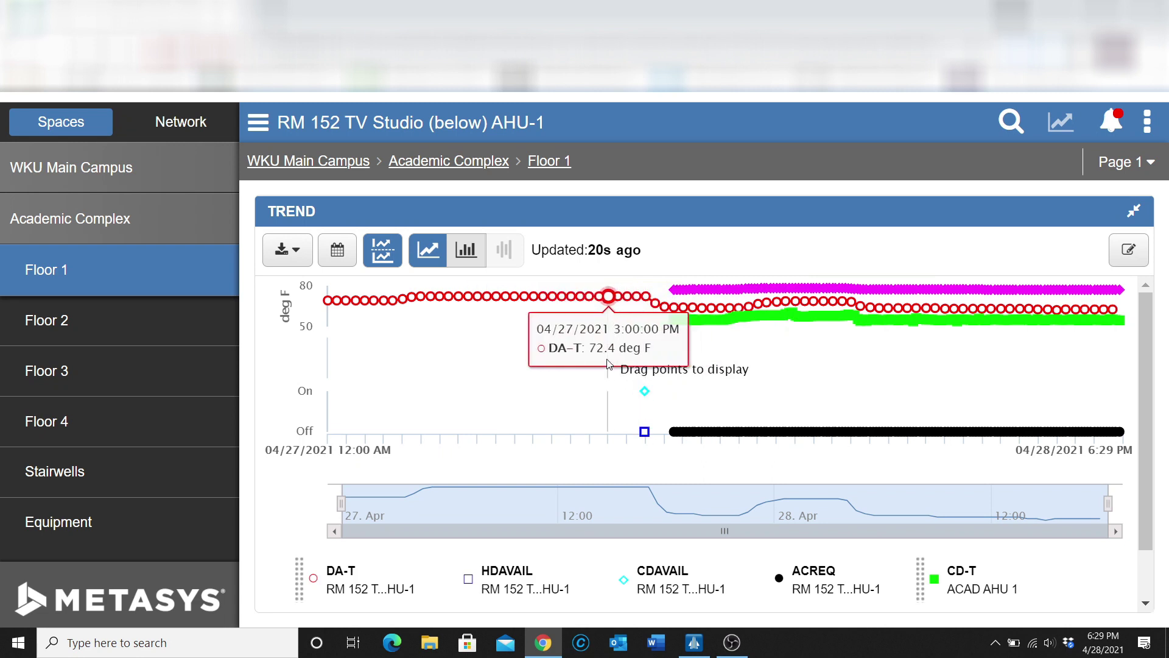
{"action": "left_click_drag", "start_coordinate": [612, 382], "coordinate": [819, 377]}
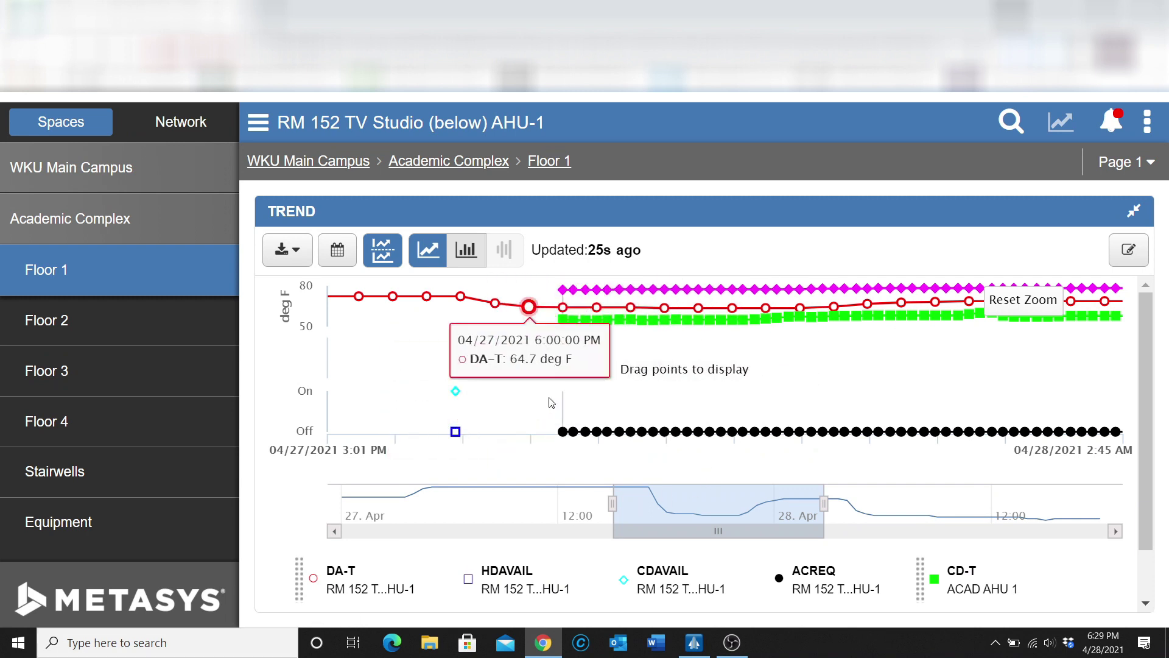
Check the trend's date range choices and preview the data as a bar chart, ending on the line chart.
{"action": "left_click", "coordinate": [343, 249]}
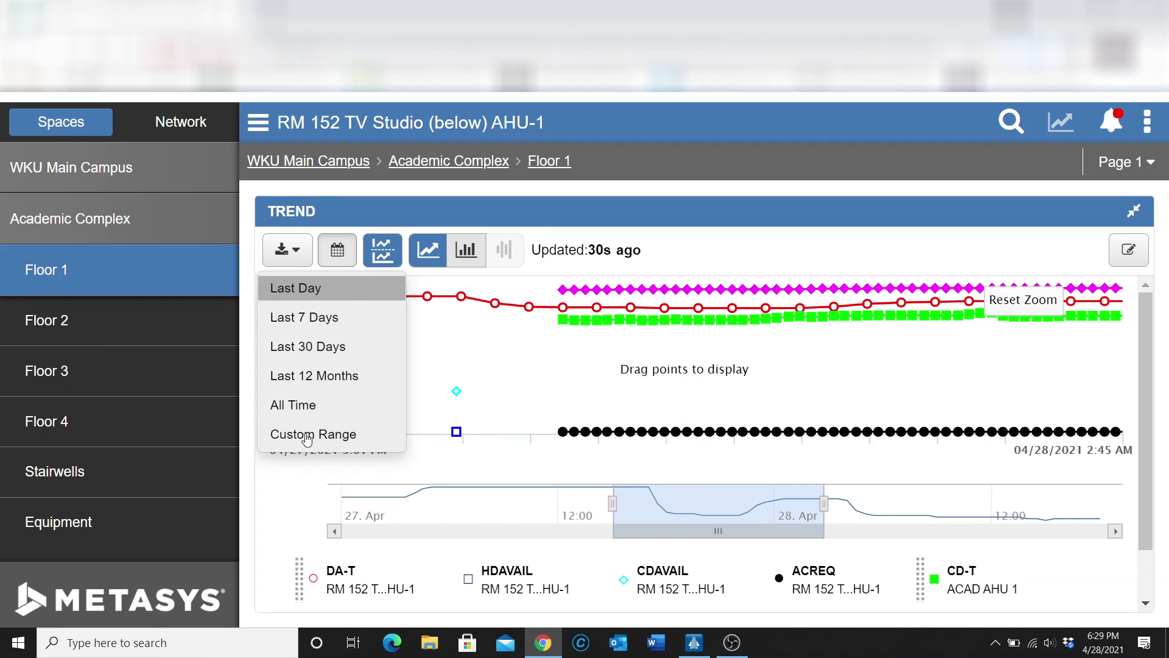
{"action": "left_click", "coordinate": [476, 257]}
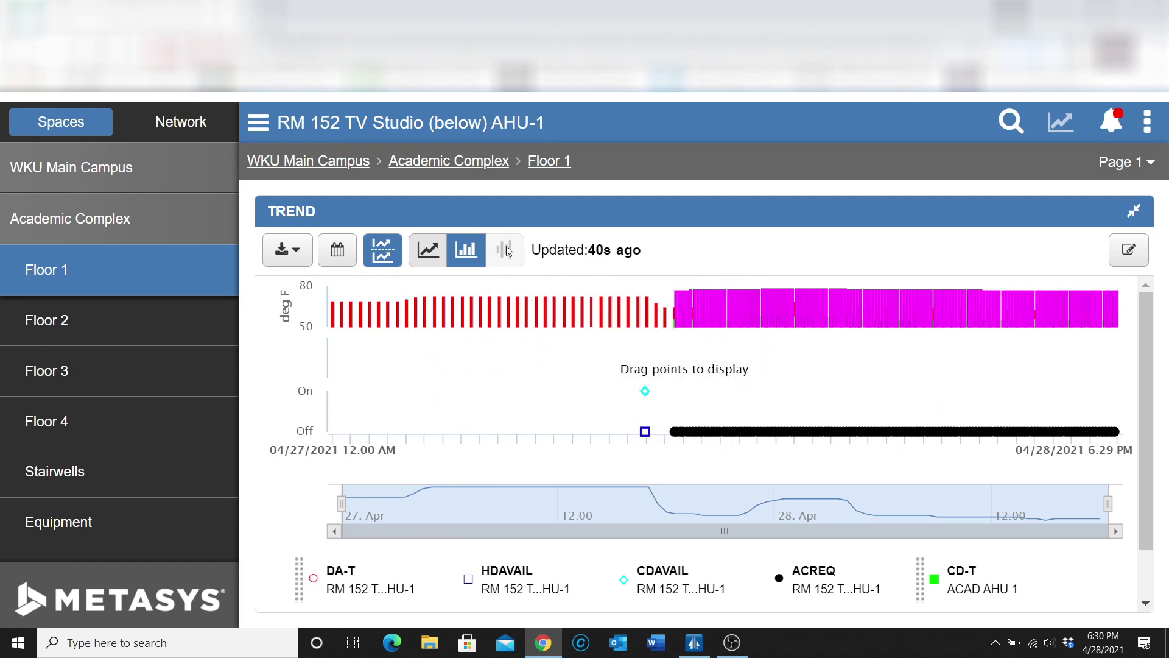
{"action": "left_click", "coordinate": [441, 251]}
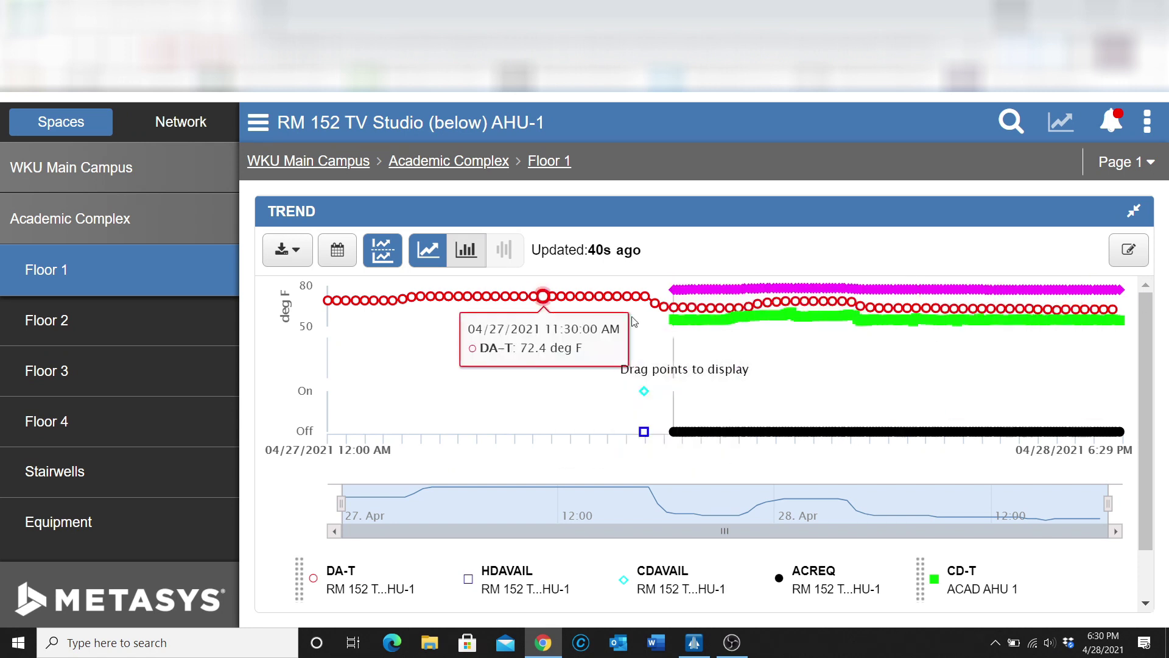
Return the trend to its normal size and look through the complete equipment data list for the TV Studio.
{"action": "left_click", "coordinate": [1134, 212]}
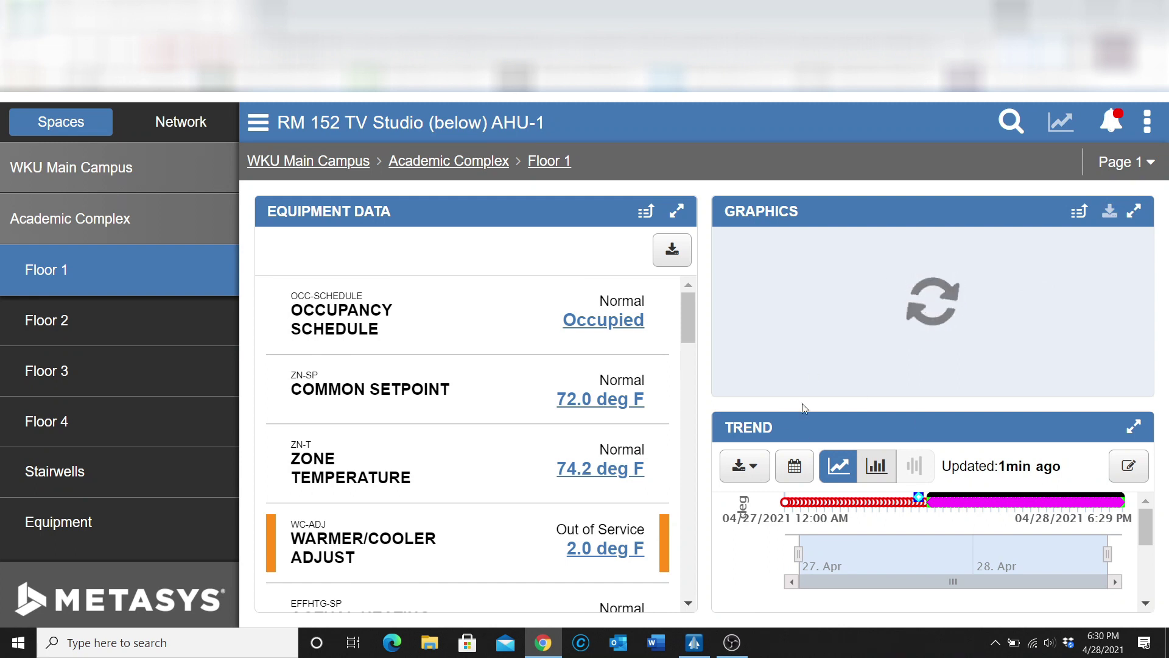
{"action": "scroll", "coordinate": [420, 424], "scroll_direction": "down", "scroll_amount": 5}
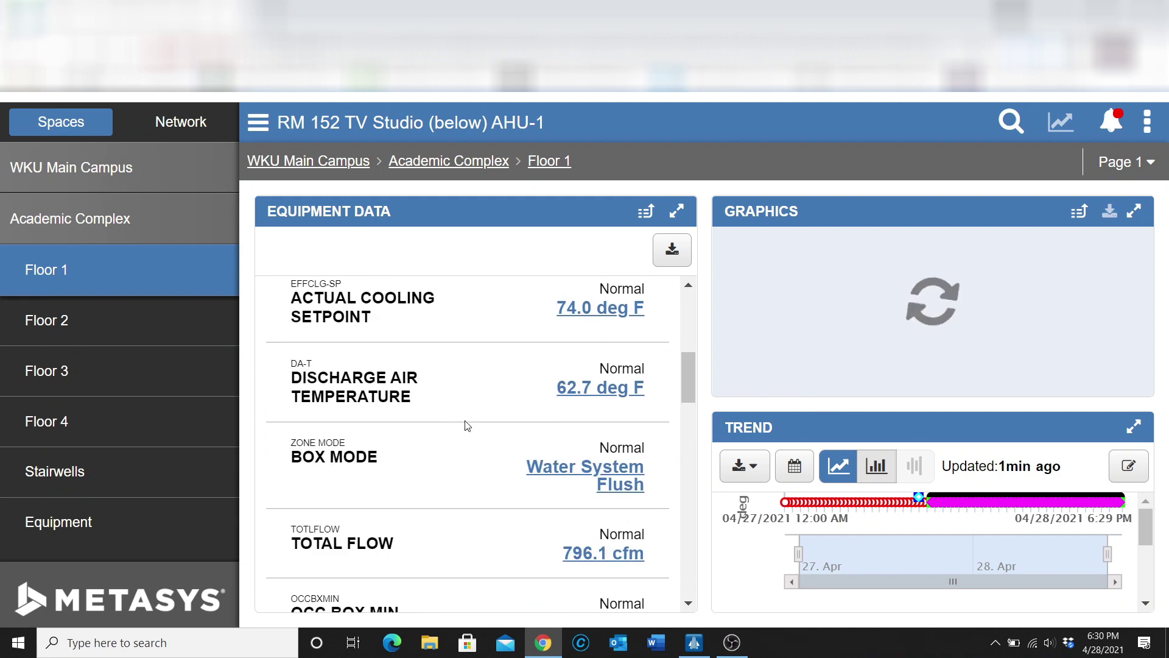
{"action": "scroll", "coordinate": [496, 439], "scroll_direction": "down", "scroll_amount": 10}
{"action": "scroll", "coordinate": [511, 447], "scroll_direction": "up", "scroll_amount": 10}
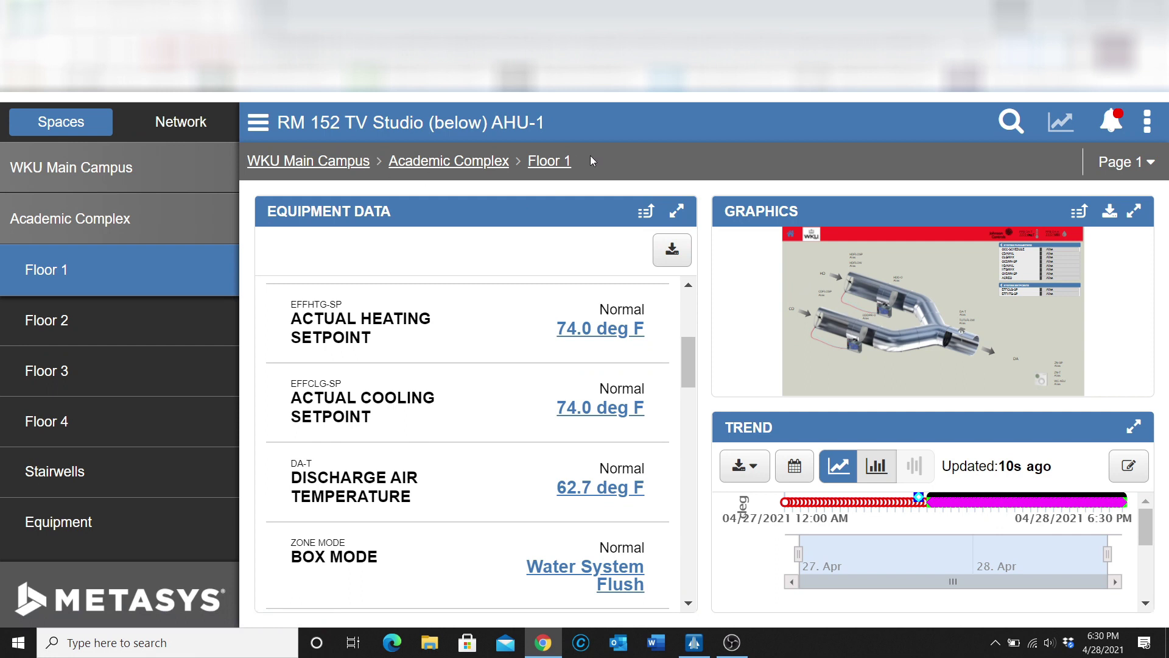
Return to Floor 1, enlarge its schedule, and select Classroom 106 ORT, Classroom 107 ORT and Lecture Rm 118 ORT.
{"action": "left_click", "coordinate": [549, 161]}
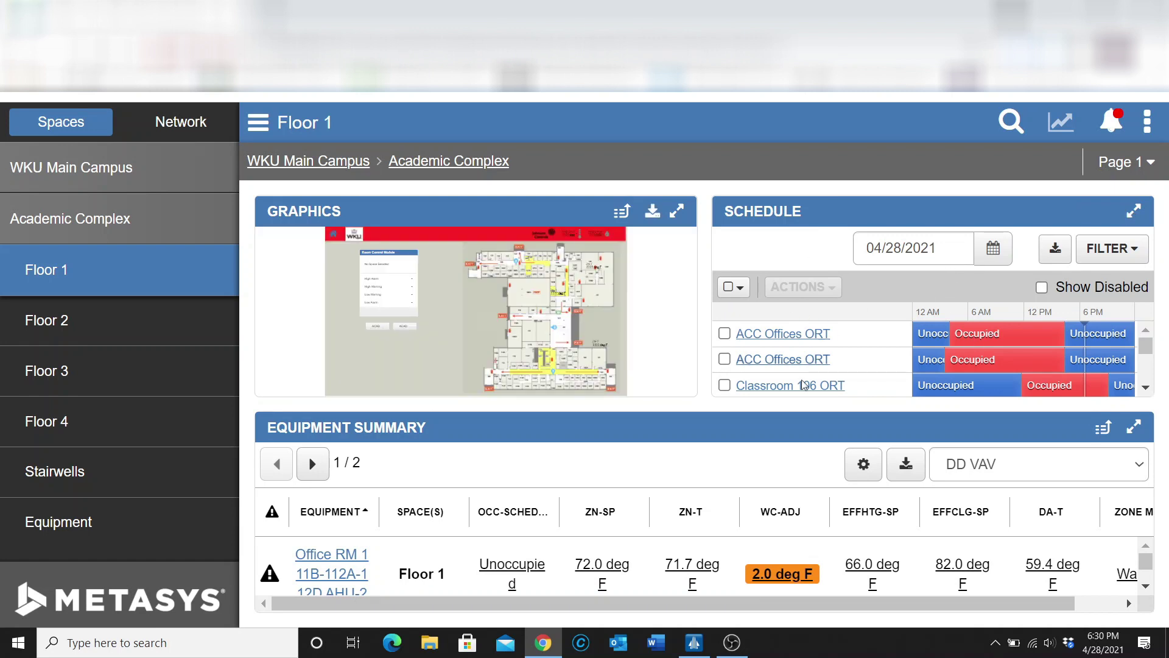
{"action": "left_click", "coordinate": [1135, 213]}
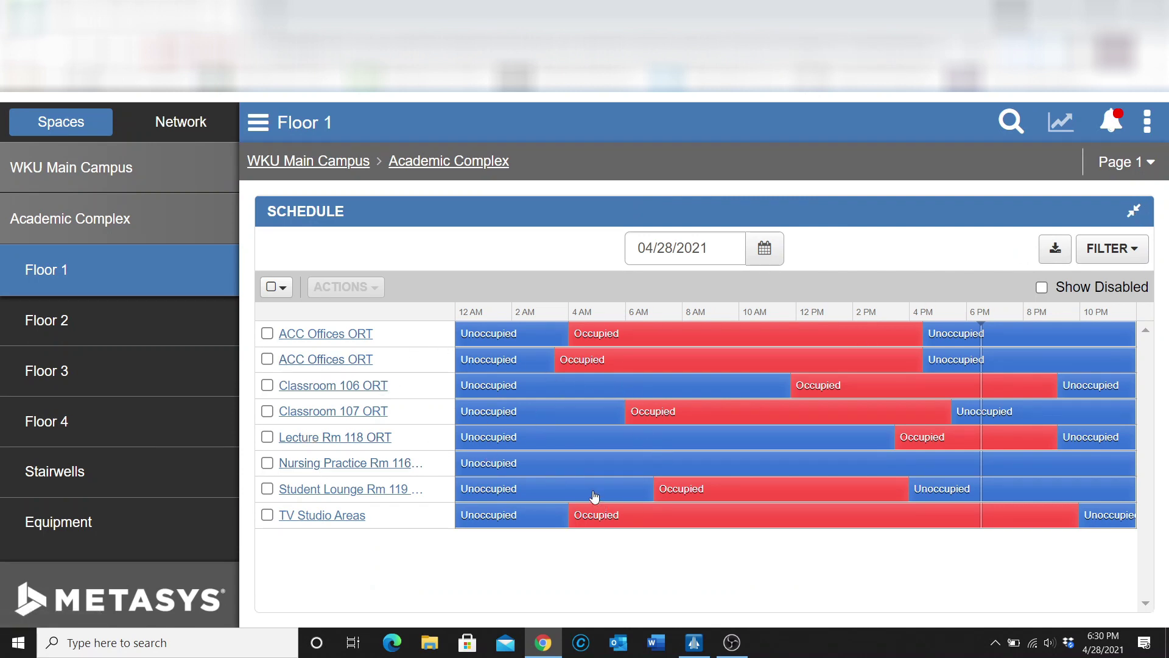
{"action": "left_click", "coordinate": [266, 386]}
{"action": "left_click", "coordinate": [267, 413]}
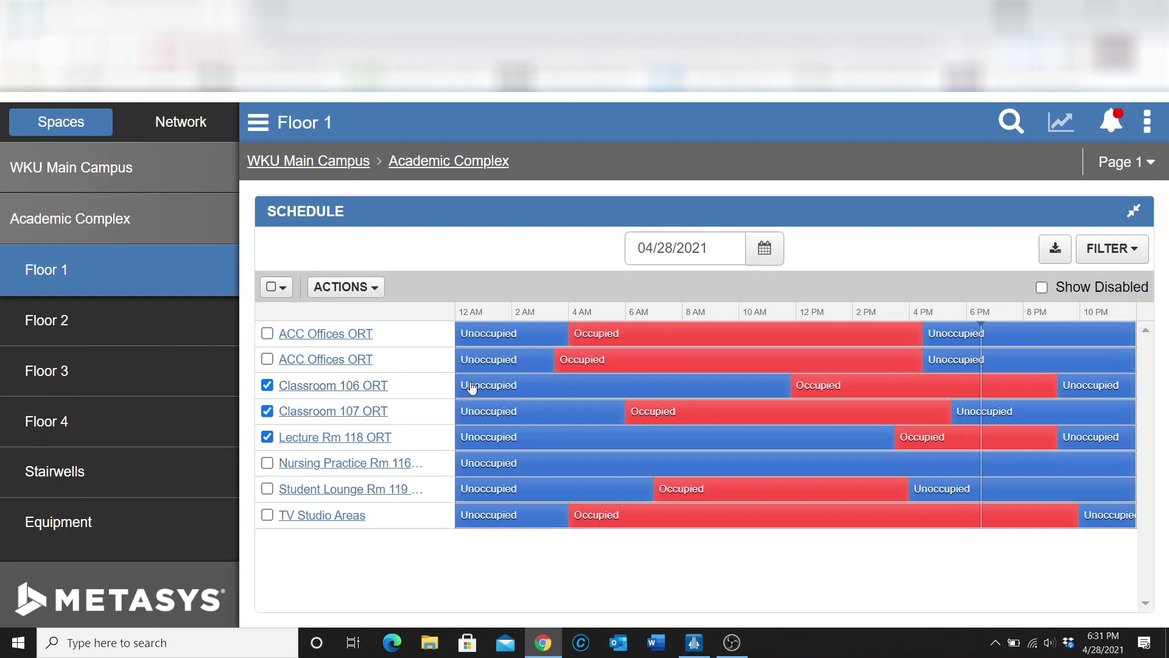
Start adding an exception to the three selected schedules and review the available exception types and affected schedules.
{"action": "left_click", "coordinate": [379, 288]}
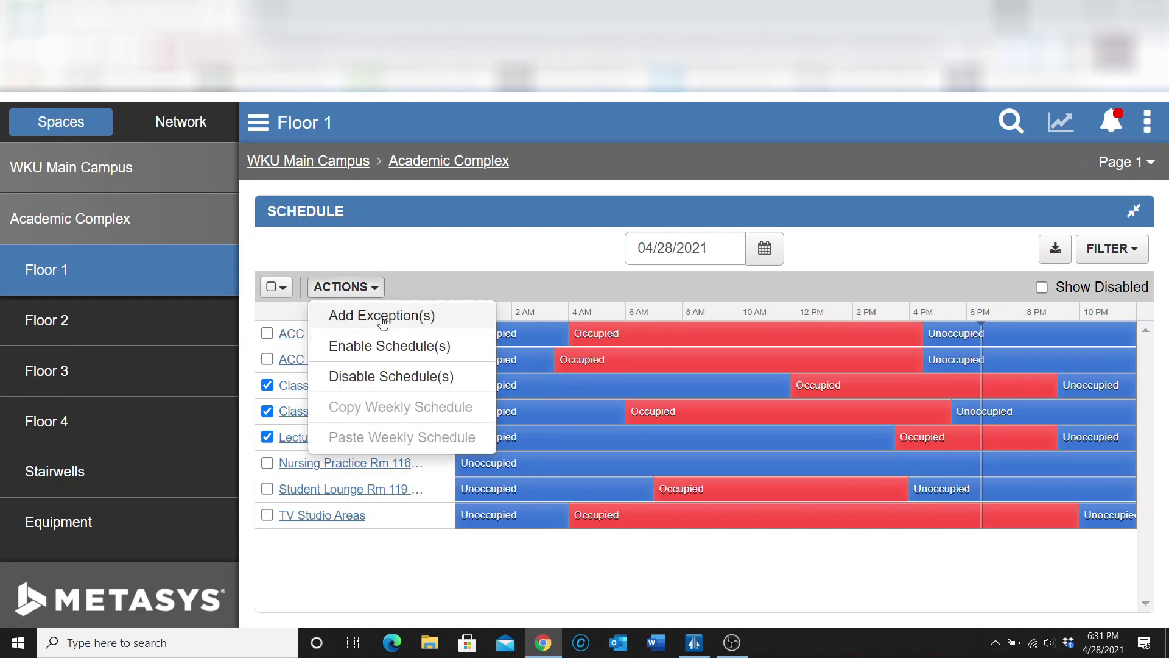
{"action": "left_click", "coordinate": [383, 316]}
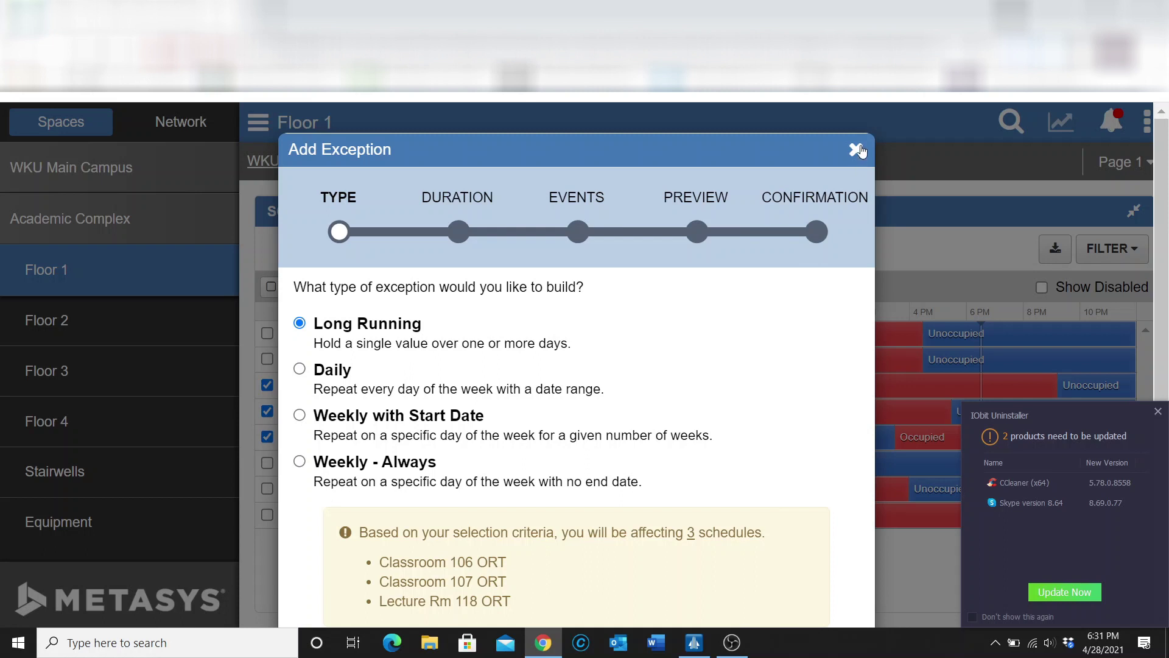
{"action": "scroll", "coordinate": [587, 420], "scroll_direction": "down", "scroll_amount": 3}
{"action": "scroll", "coordinate": [606, 390], "scroll_direction": "up", "scroll_amount": 3}
{"action": "scroll", "coordinate": [421, 348], "scroll_direction": "down", "scroll_amount": 2}
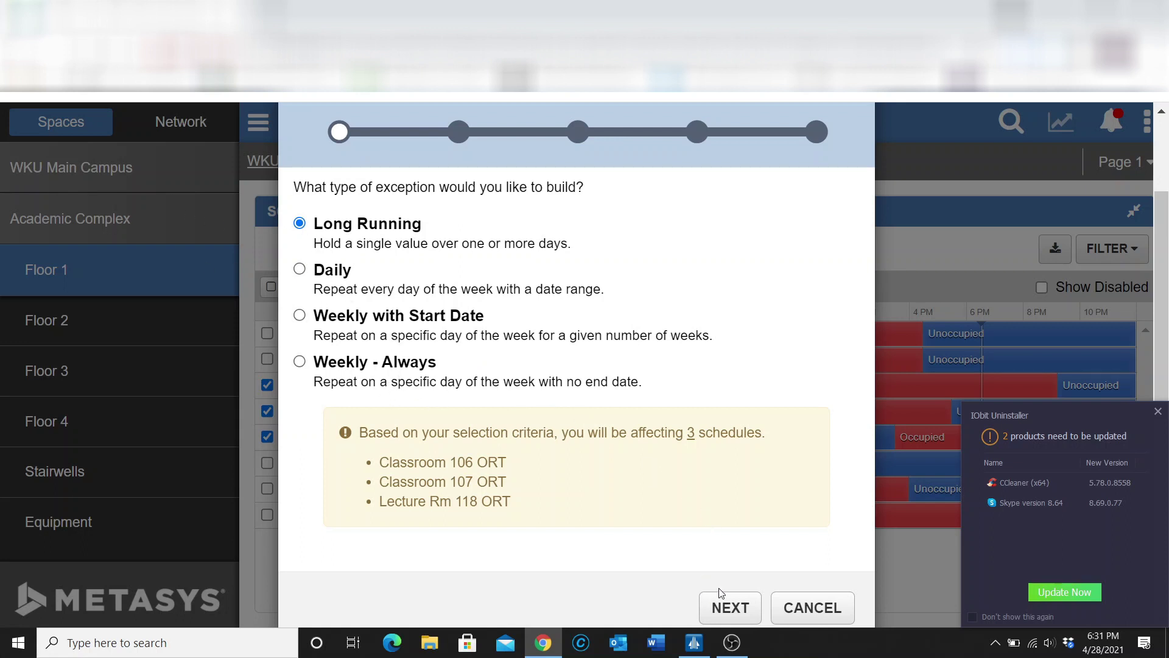
Proceed with a Long Running exception and check the calendars for its start and end dates.
{"action": "left_click", "coordinate": [730, 607]}
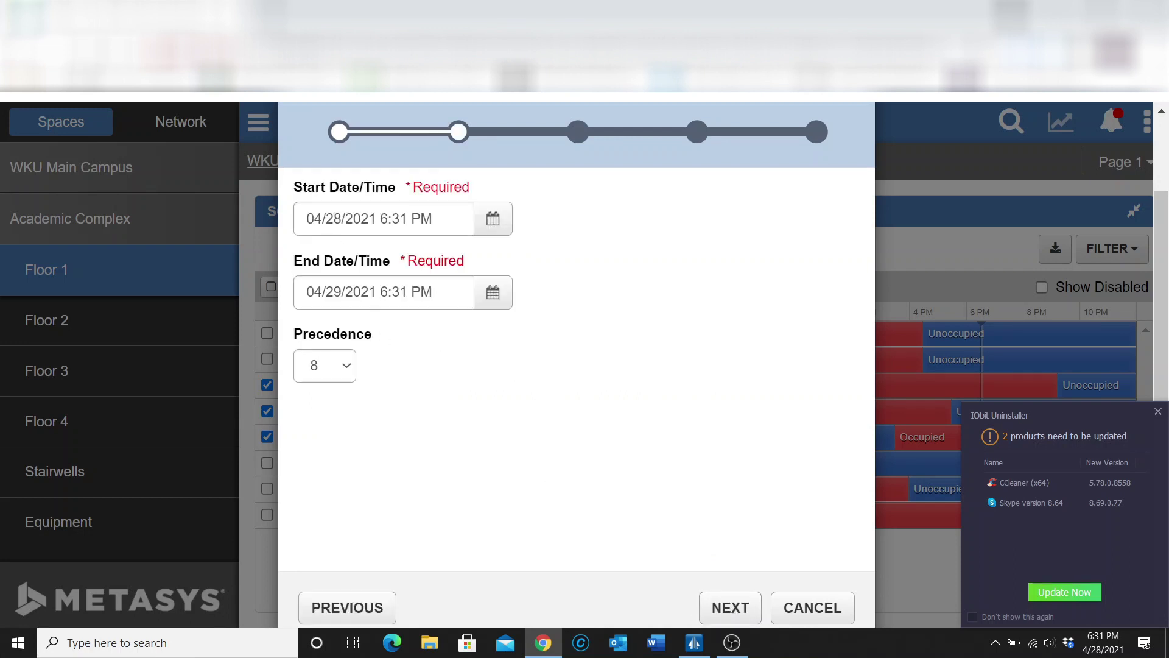
{"action": "left_click", "coordinate": [498, 229]}
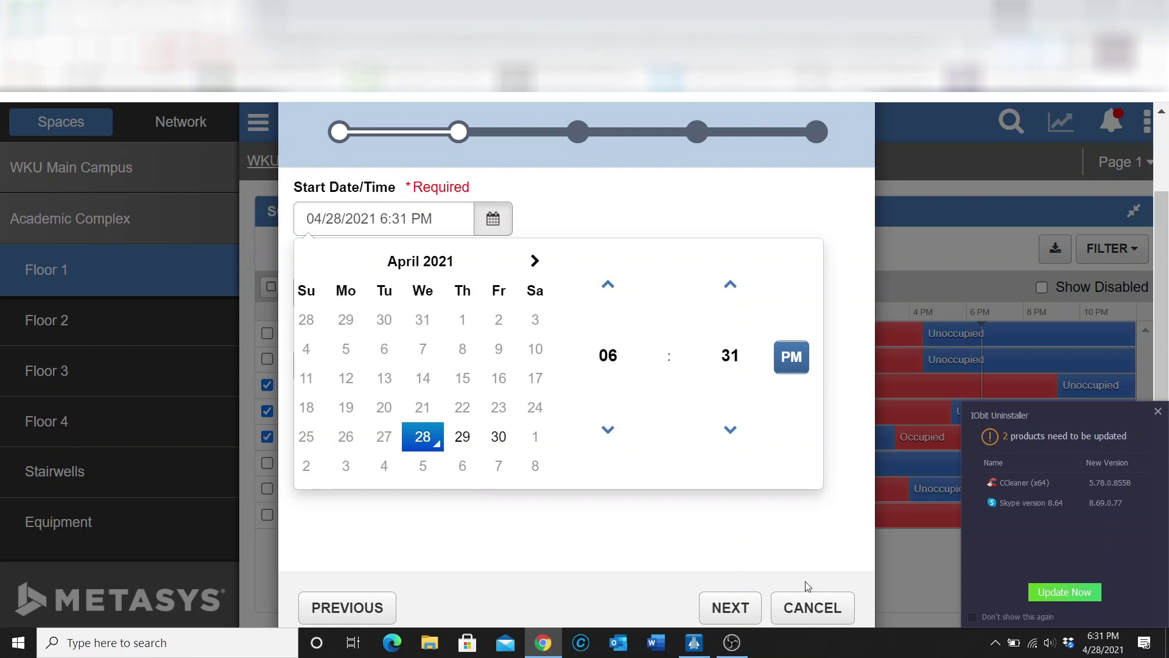
{"action": "left_click", "coordinate": [676, 533]}
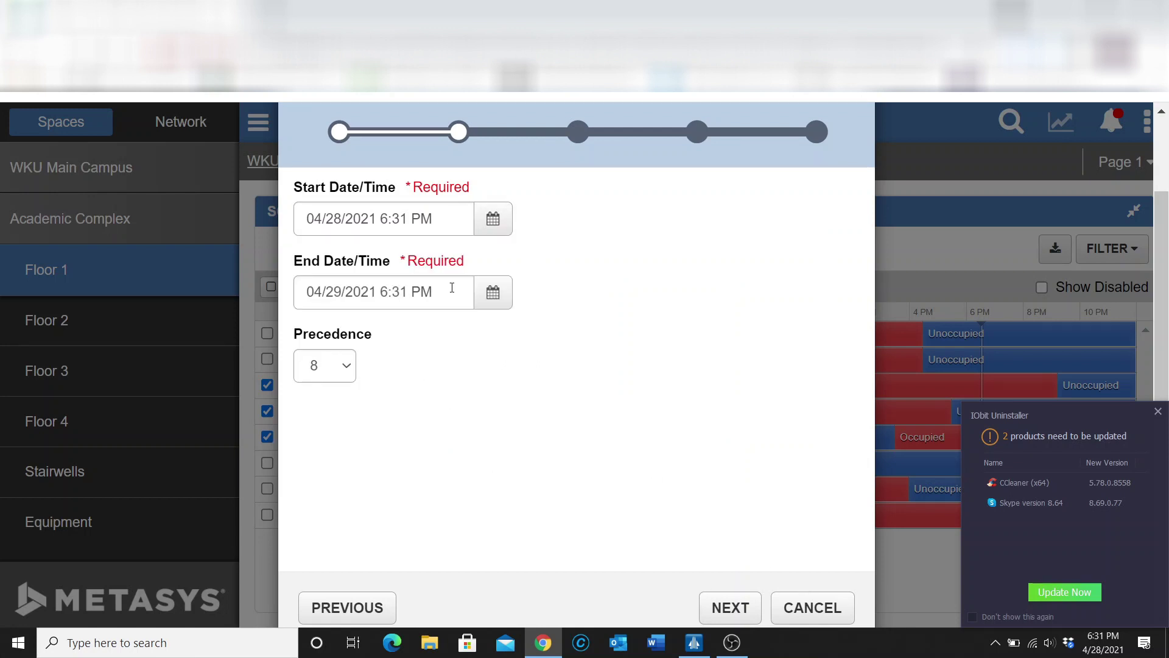
{"action": "left_click", "coordinate": [493, 295]}
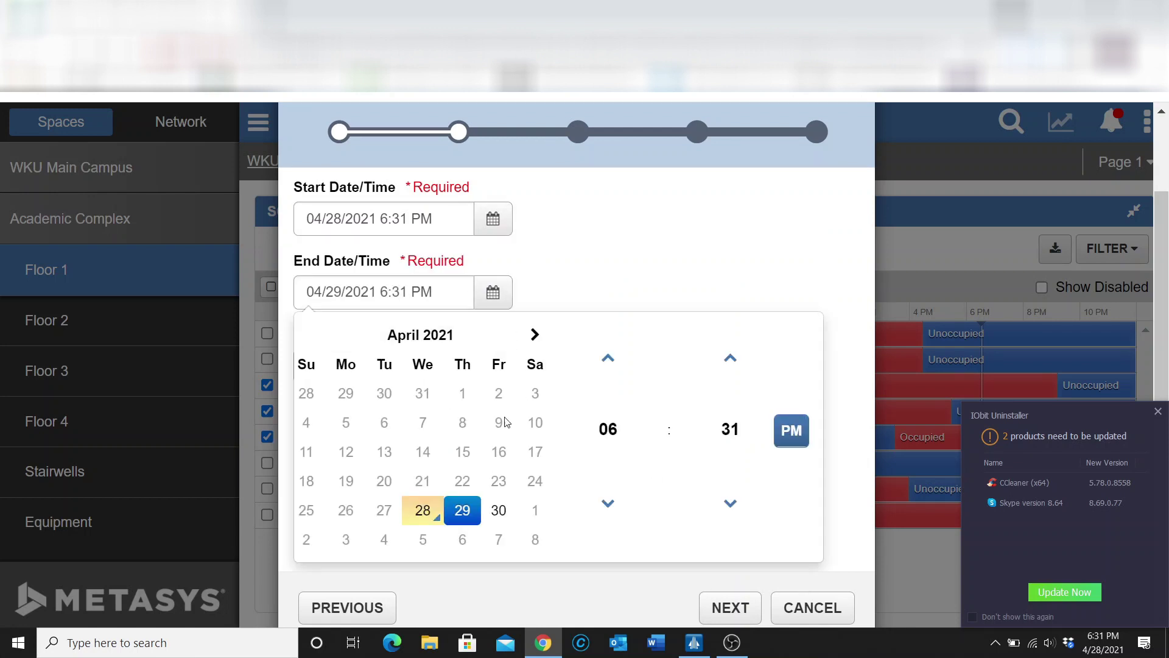
{"action": "left_click", "coordinate": [642, 242]}
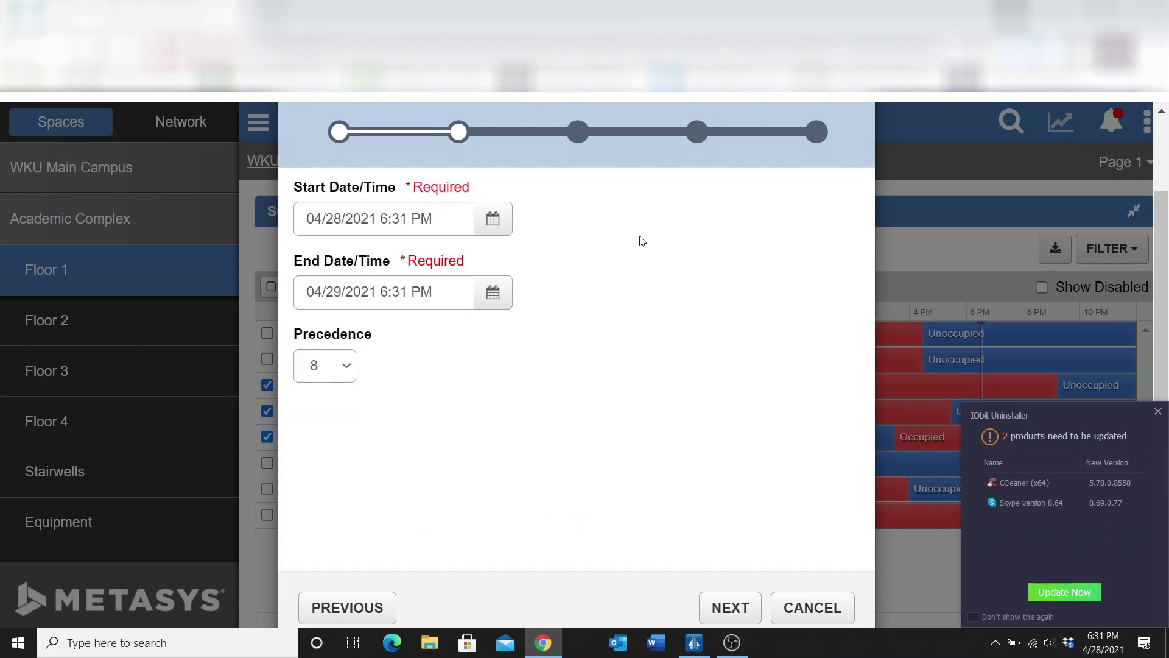
Set the exception value to Occupied, preview the effective schedule for Classroom 106 ORT, and cancel the exception without saving.
{"action": "left_click", "coordinate": [712, 621]}
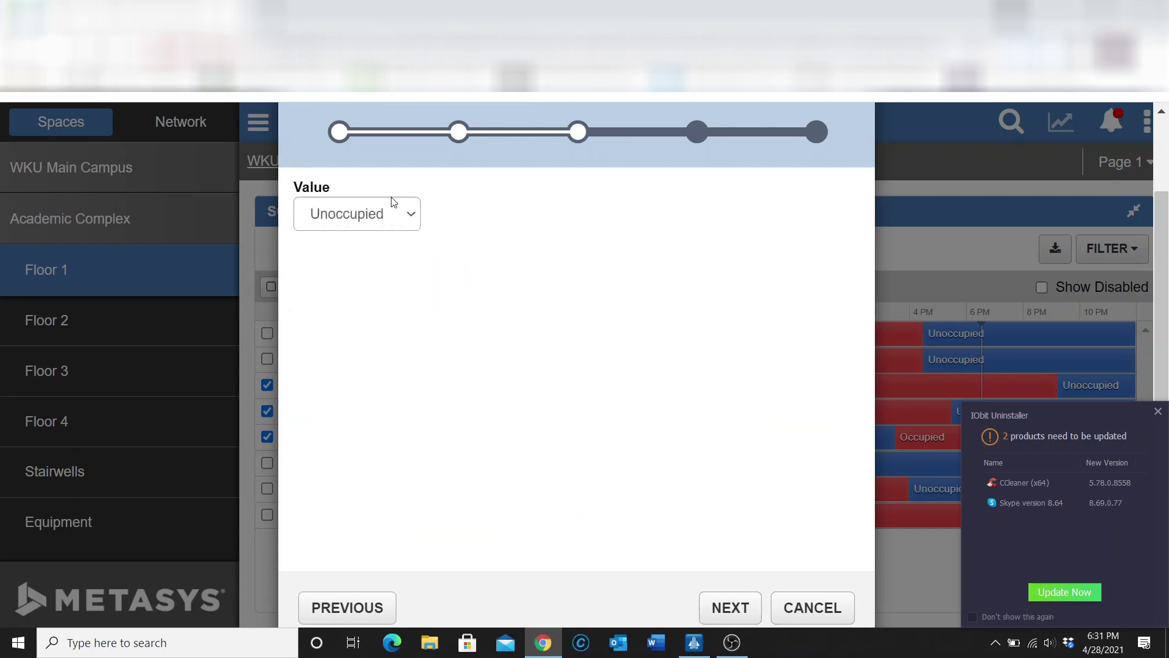
{"action": "left_click", "coordinate": [410, 218]}
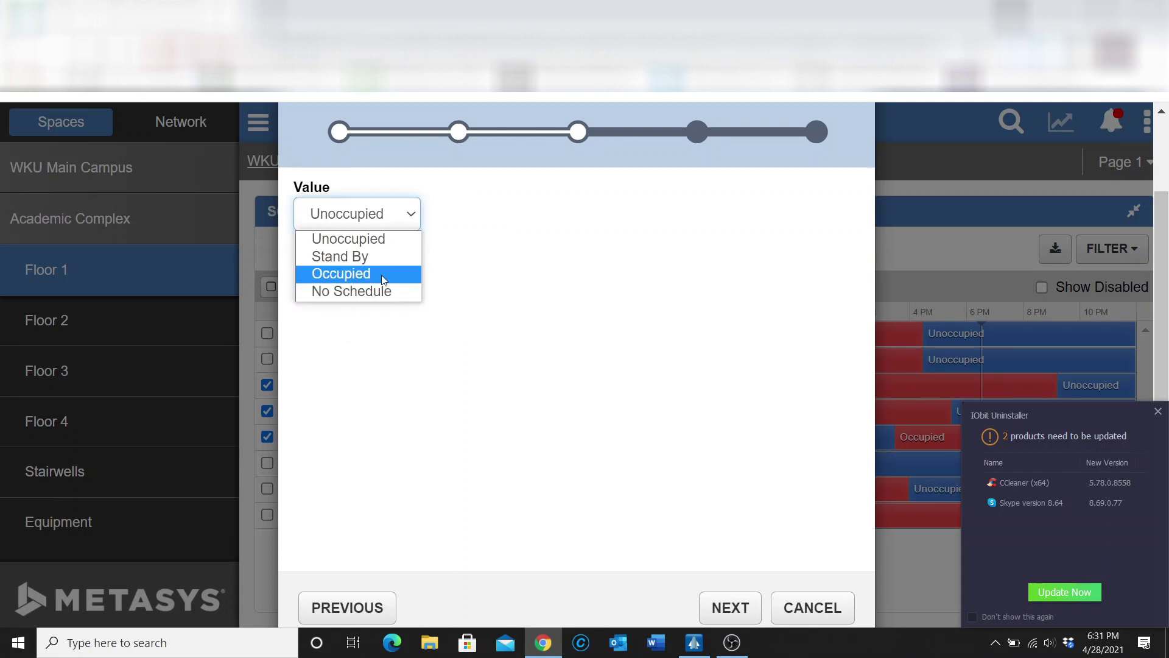
{"action": "left_click", "coordinate": [384, 280]}
{"action": "left_click", "coordinate": [738, 607]}
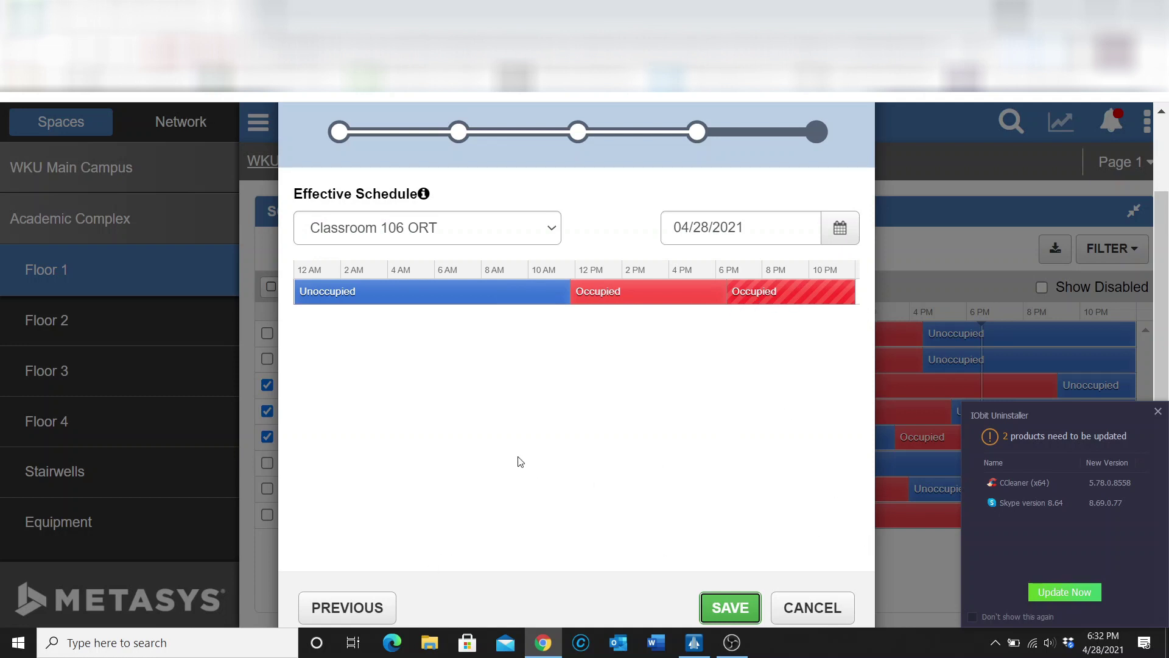
{"action": "left_click", "coordinate": [813, 608]}
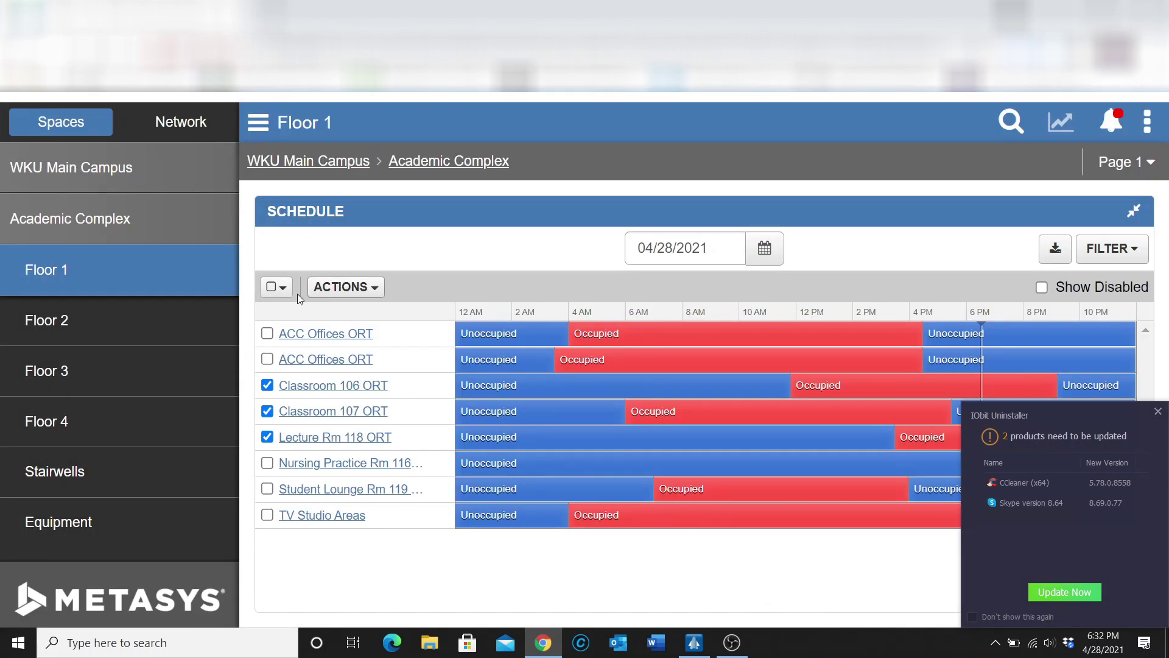
Deselect all Floor 1 schedules and close both the IObit update notice and the enlarged schedule view.
{"action": "left_click", "coordinate": [279, 292]}
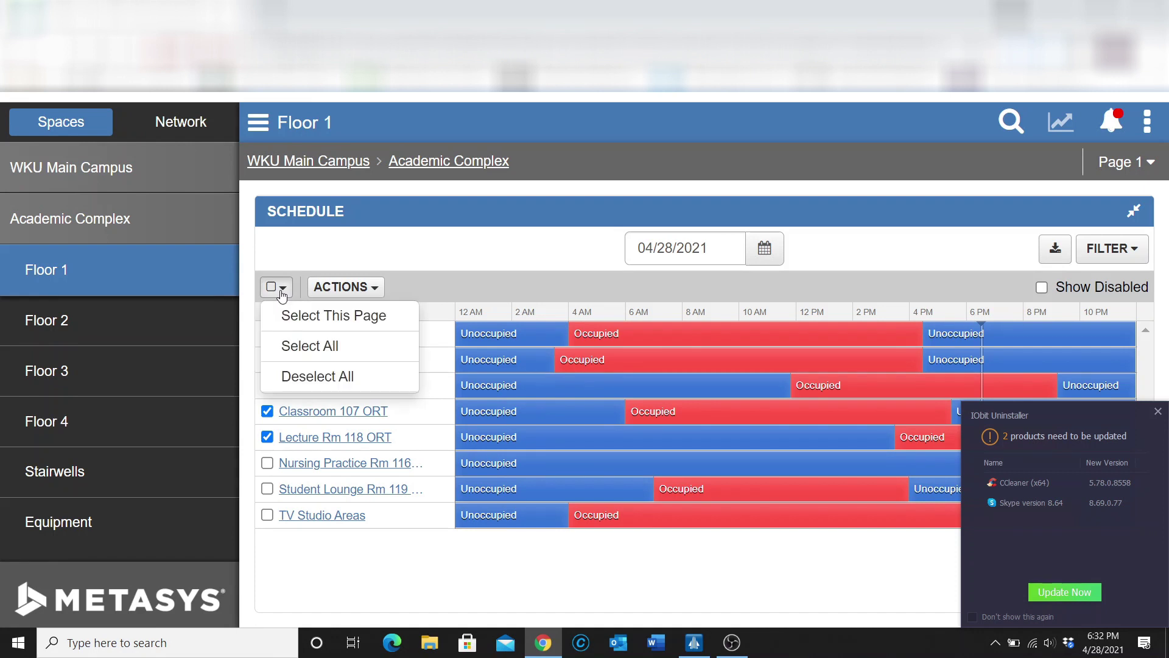
{"action": "left_click", "coordinate": [293, 376]}
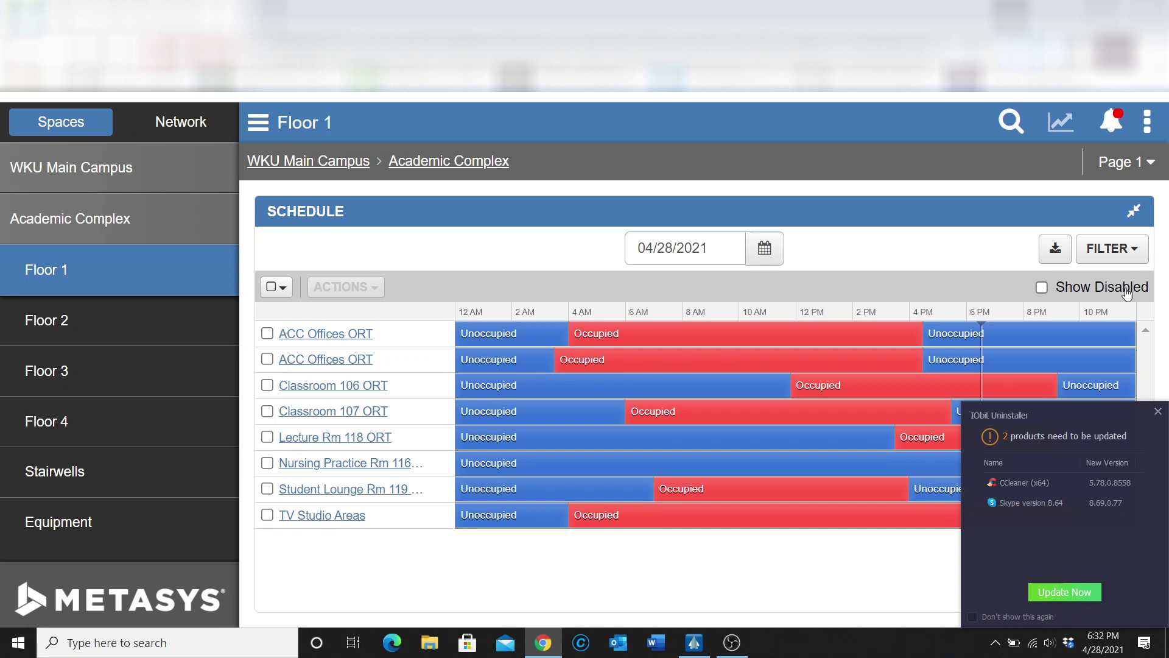
{"action": "left_click", "coordinate": [1158, 415]}
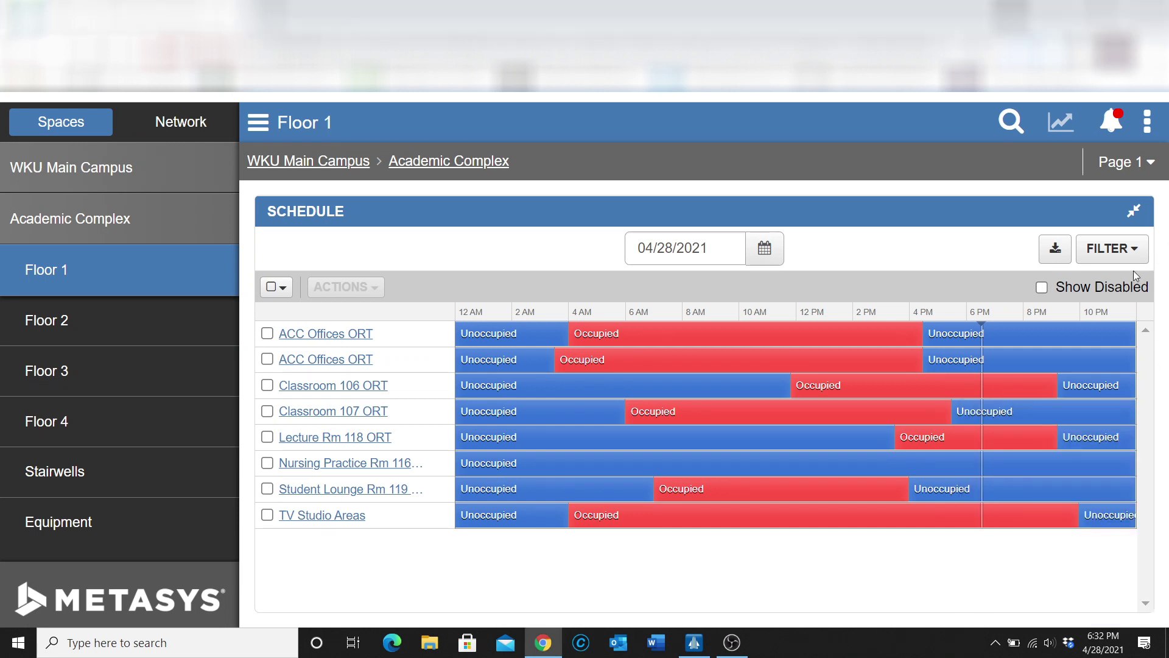
{"action": "left_click", "coordinate": [1133, 214]}
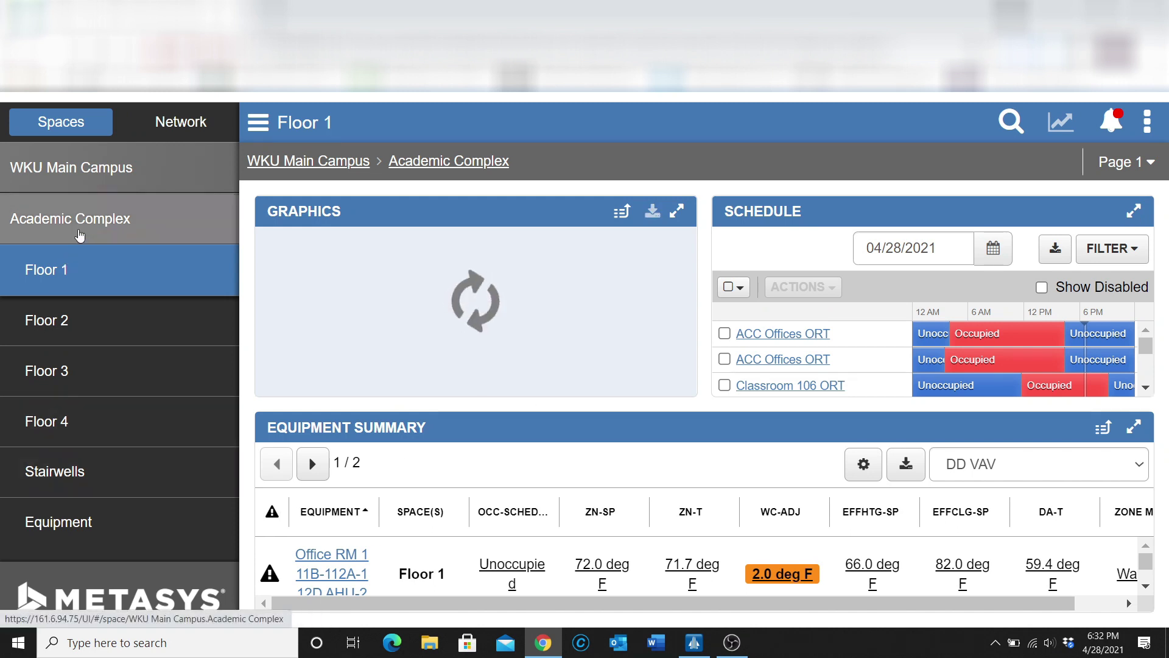
Go to the CEC building from WKU Main Campus and select the large white room on its floor plan.
{"action": "left_click", "coordinate": [99, 190]}
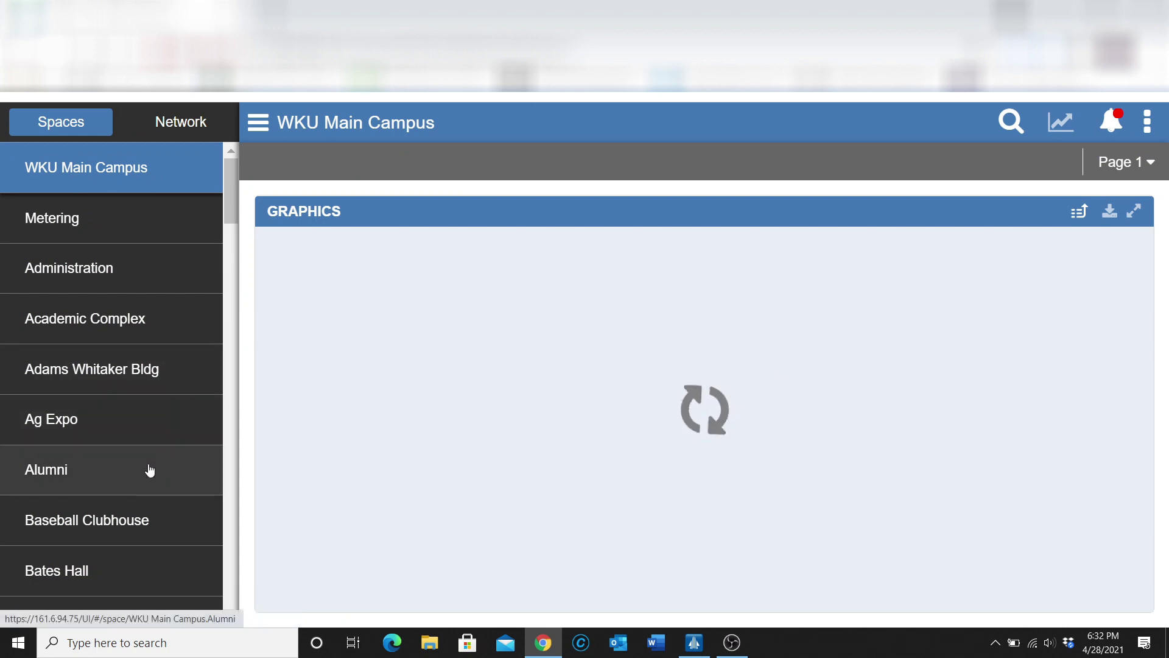
{"action": "scroll", "coordinate": [151, 475], "scroll_direction": "down", "scroll_amount": 2}
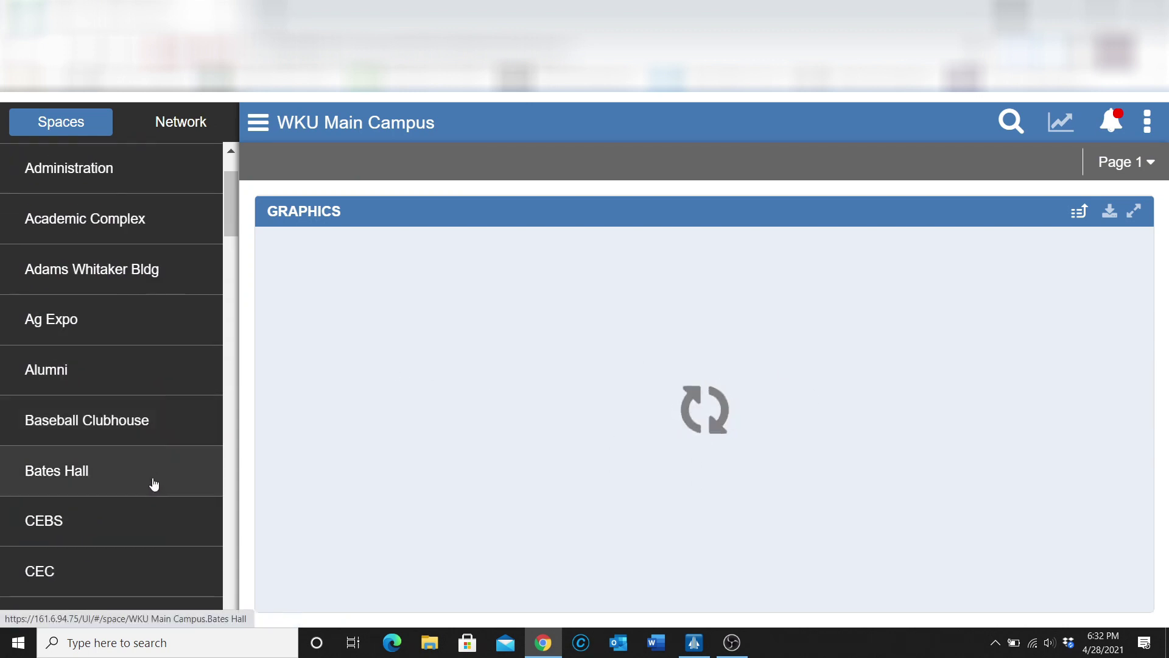
{"action": "scroll", "coordinate": [110, 536], "scroll_direction": "down", "scroll_amount": 2}
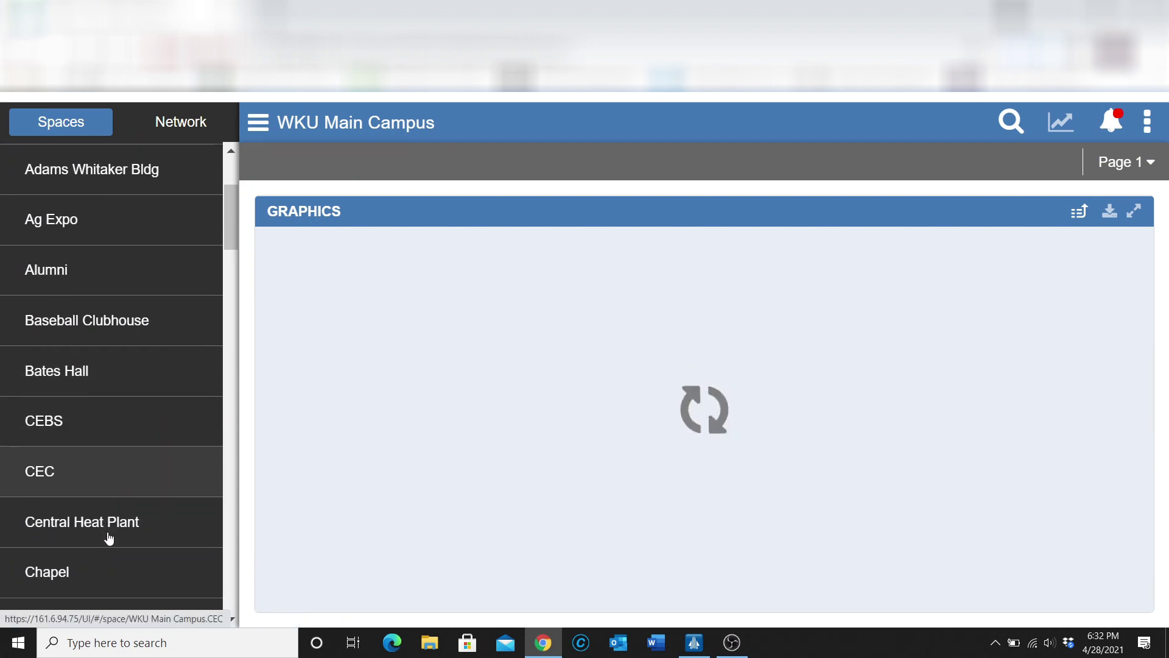
{"action": "left_click", "coordinate": [94, 480]}
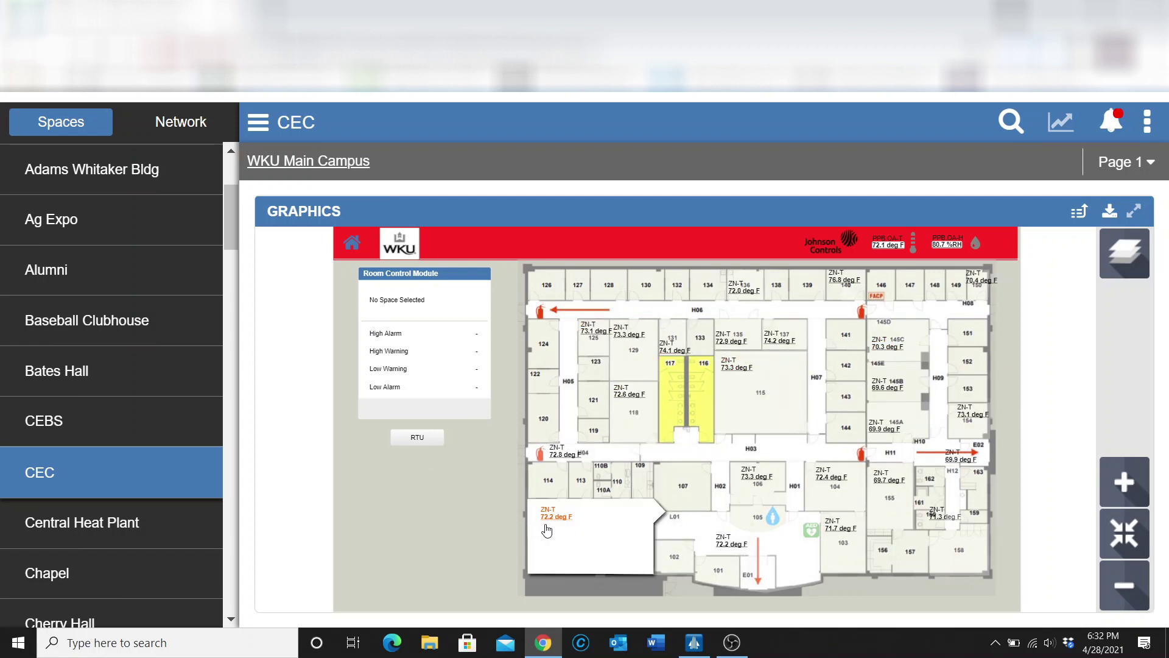
{"action": "left_click", "coordinate": [584, 544]}
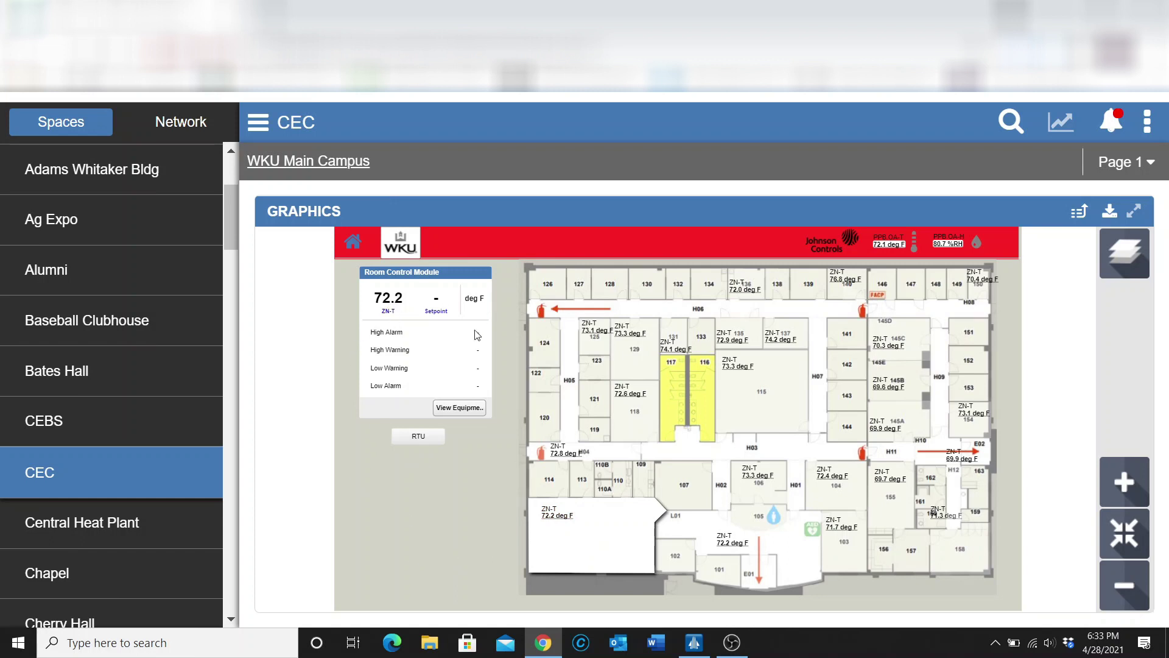
Open the RTU serving CEC and look through its equipment data list.
{"action": "left_click", "coordinate": [416, 438]}
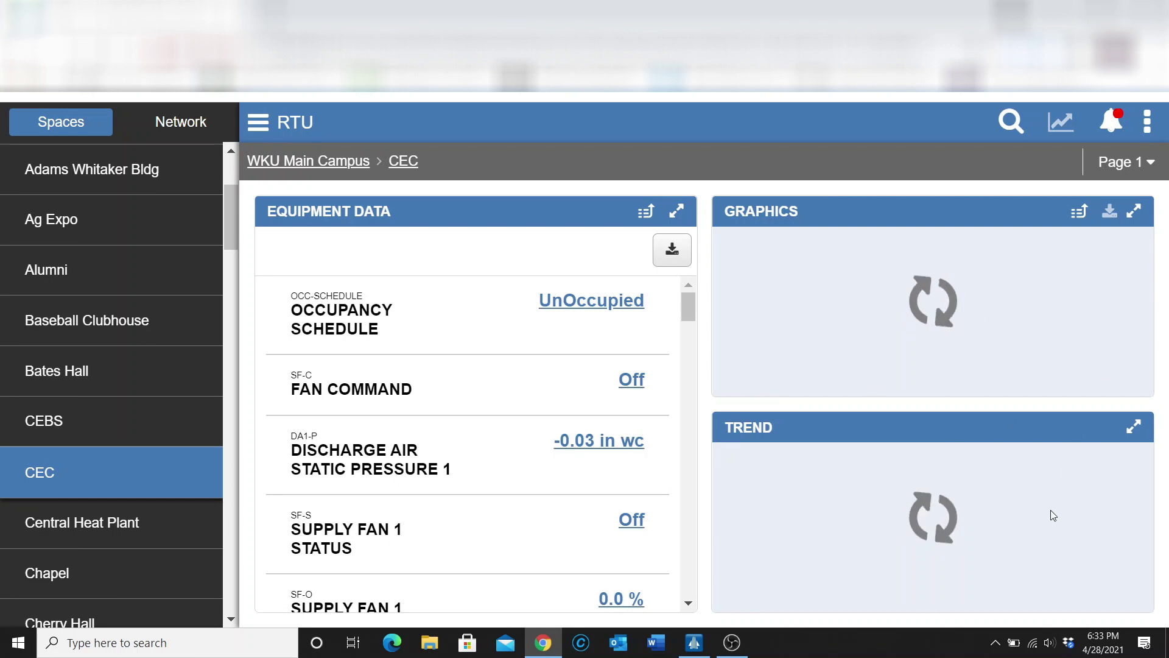
{"action": "scroll", "coordinate": [473, 385], "scroll_direction": "down", "scroll_amount": 10}
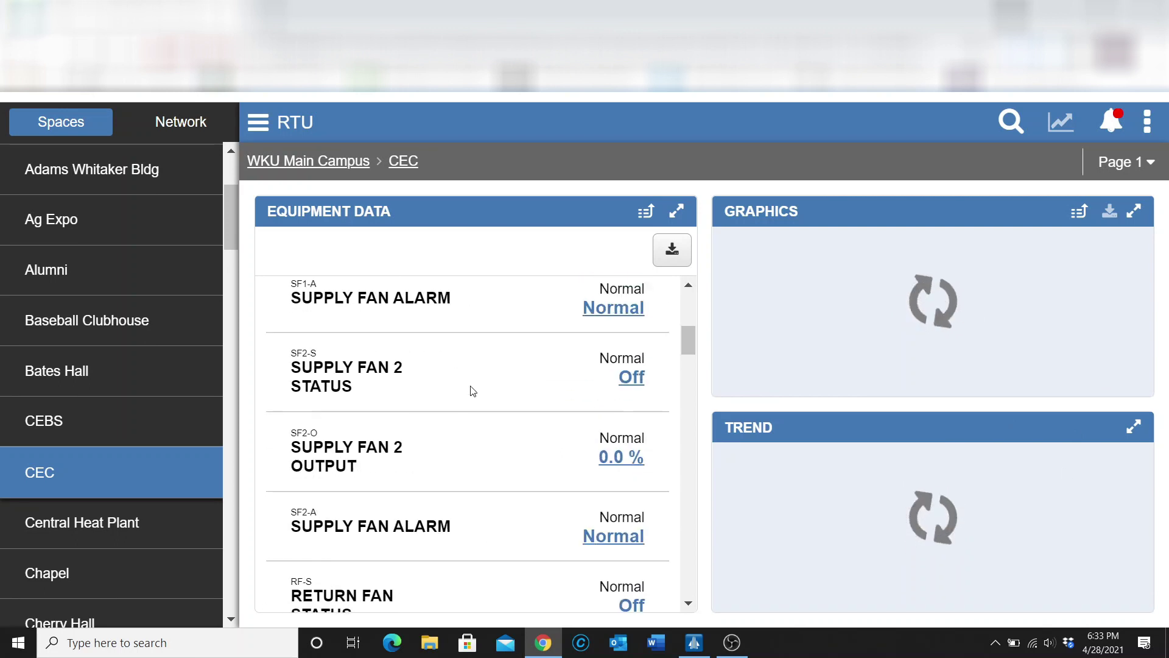
{"action": "scroll", "coordinate": [474, 397], "scroll_direction": "down", "scroll_amount": 2}
{"action": "scroll", "coordinate": [480, 364], "scroll_direction": "up", "scroll_amount": 12}
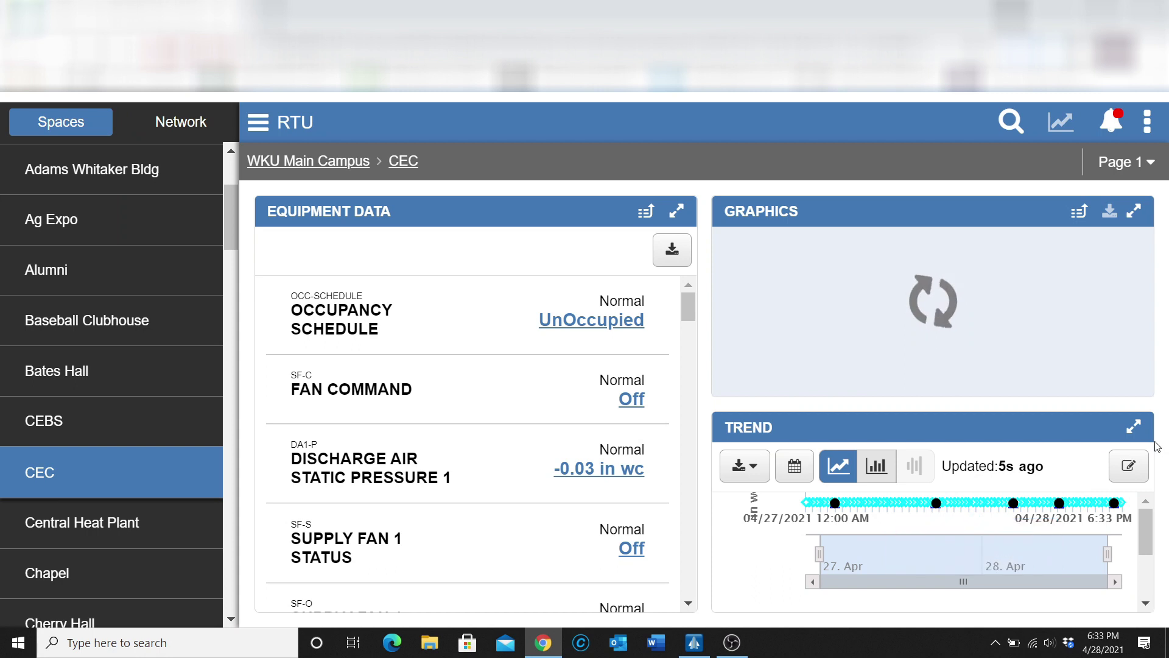
View the RTU's trend enlarged, restore it to normal size, and enlarge the RTU graphic.
{"action": "left_click", "coordinate": [1134, 427]}
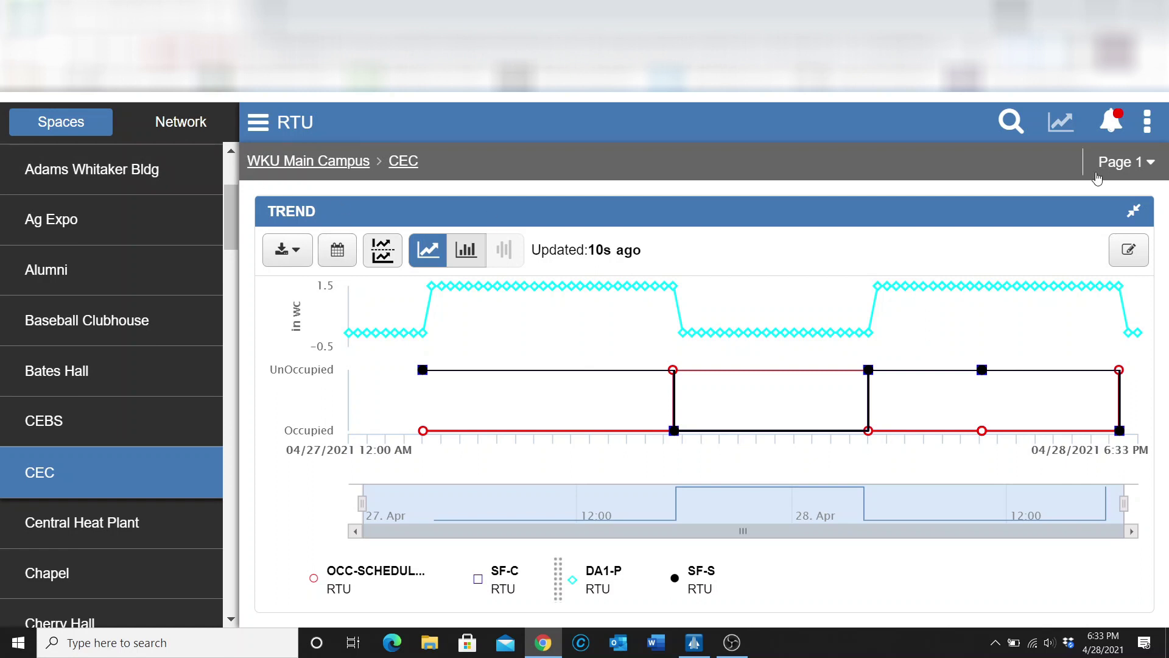
{"action": "left_click", "coordinate": [1136, 213]}
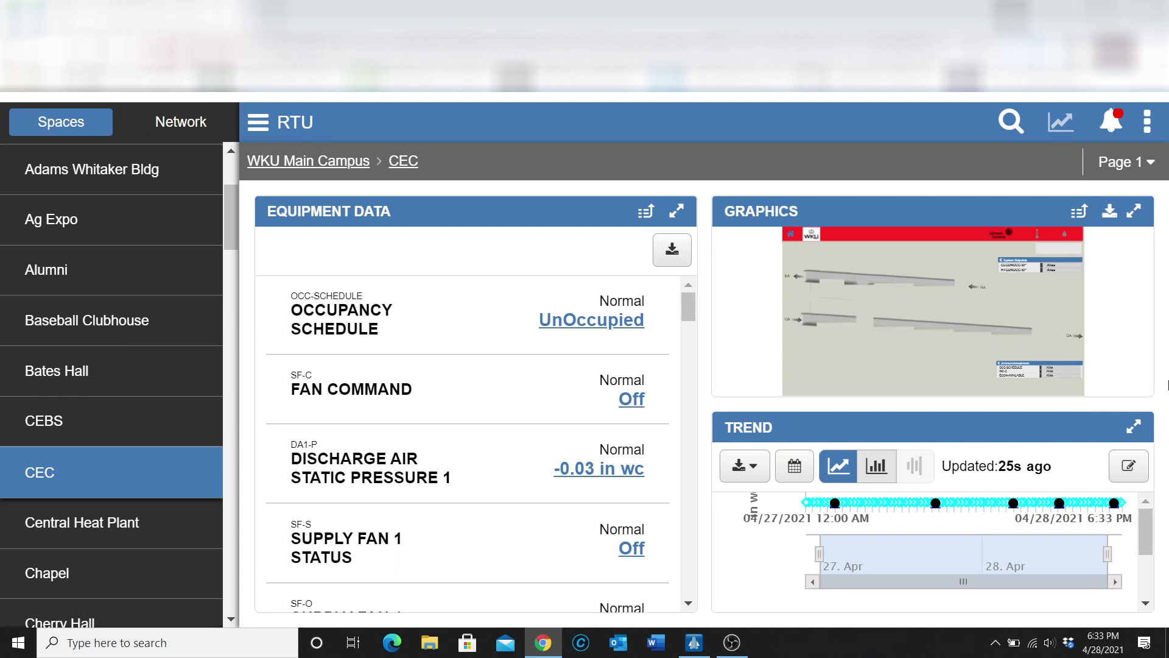
{"action": "left_click", "coordinate": [1135, 211]}
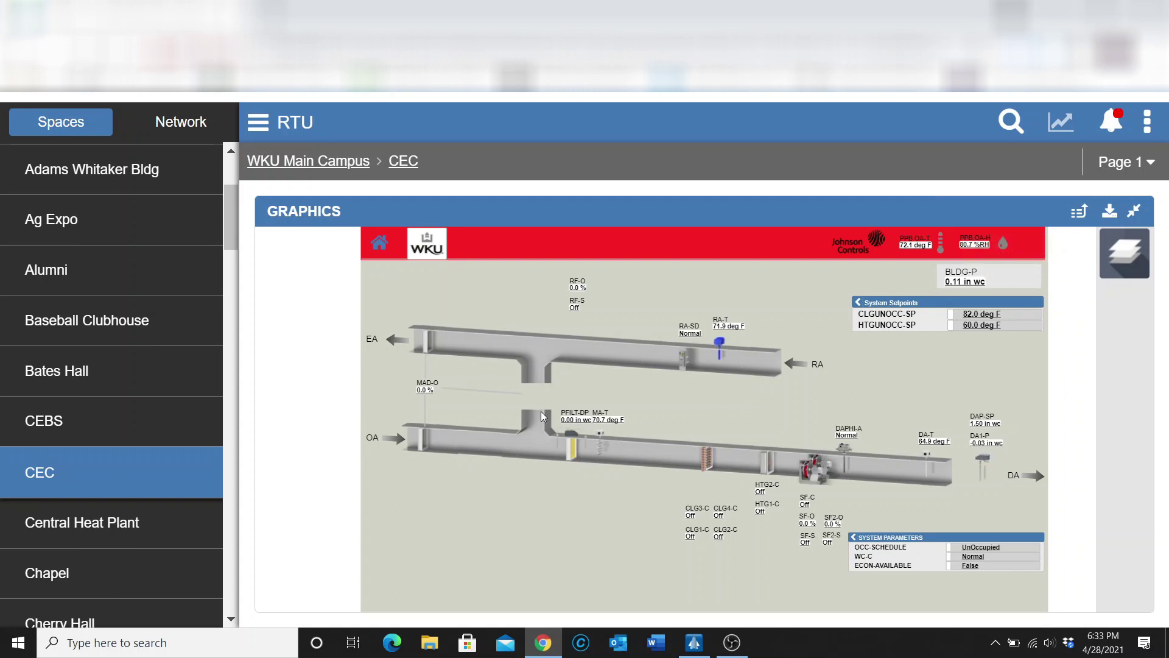
Go to Floor 3 of the DSU building and enlarge its floor plan graphic.
{"action": "scroll", "coordinate": [146, 477], "scroll_direction": "down", "scroll_amount": 5}
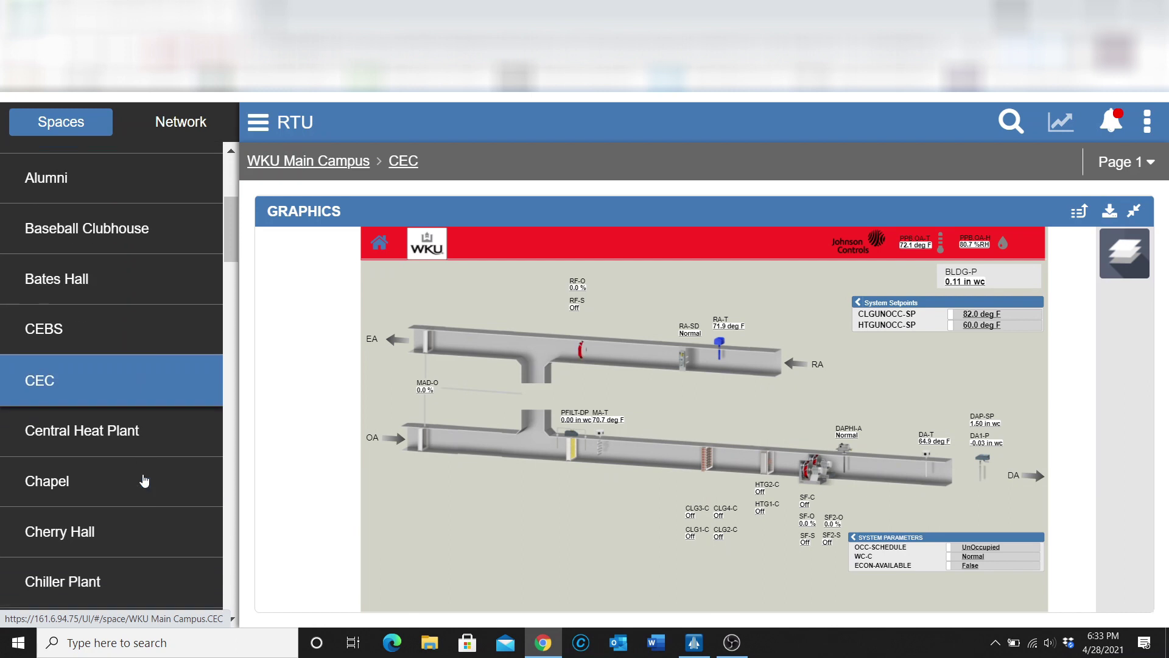
{"action": "scroll", "coordinate": [146, 477], "scroll_direction": "down", "scroll_amount": 4}
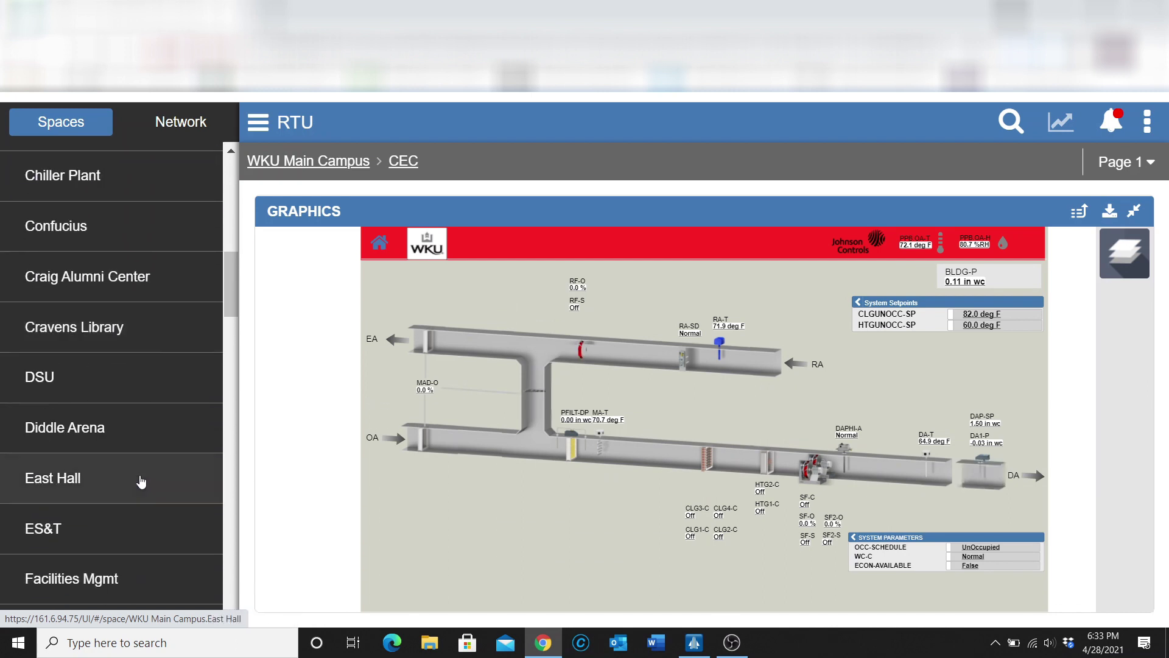
{"action": "left_click", "coordinate": [98, 385]}
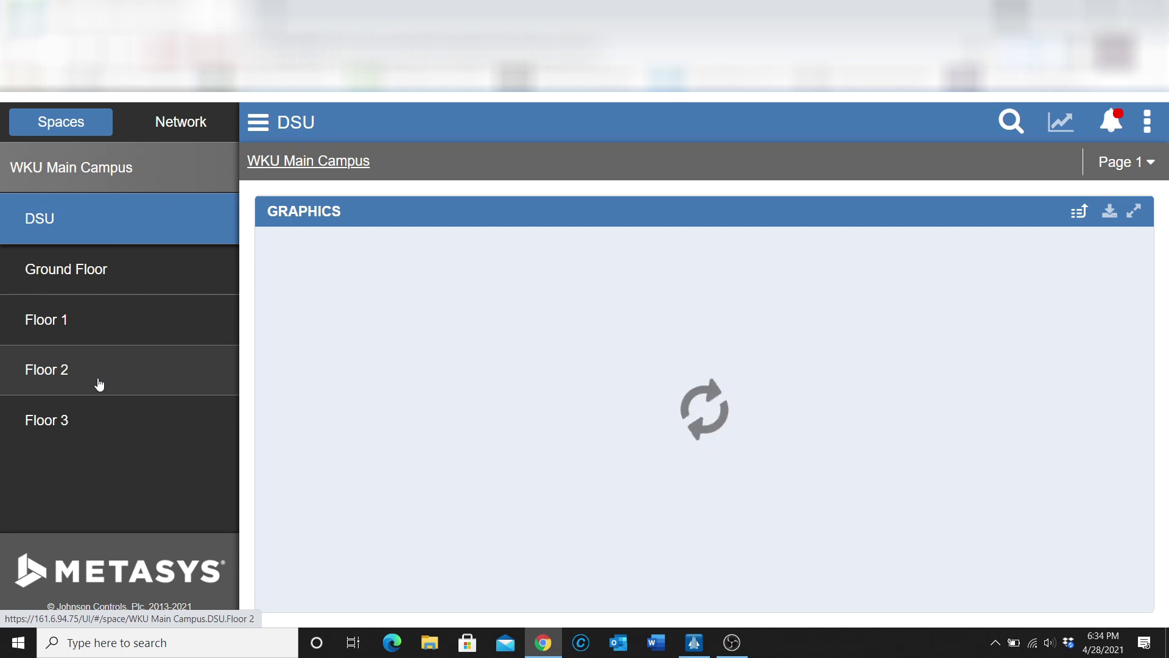
{"action": "left_click", "coordinate": [94, 421]}
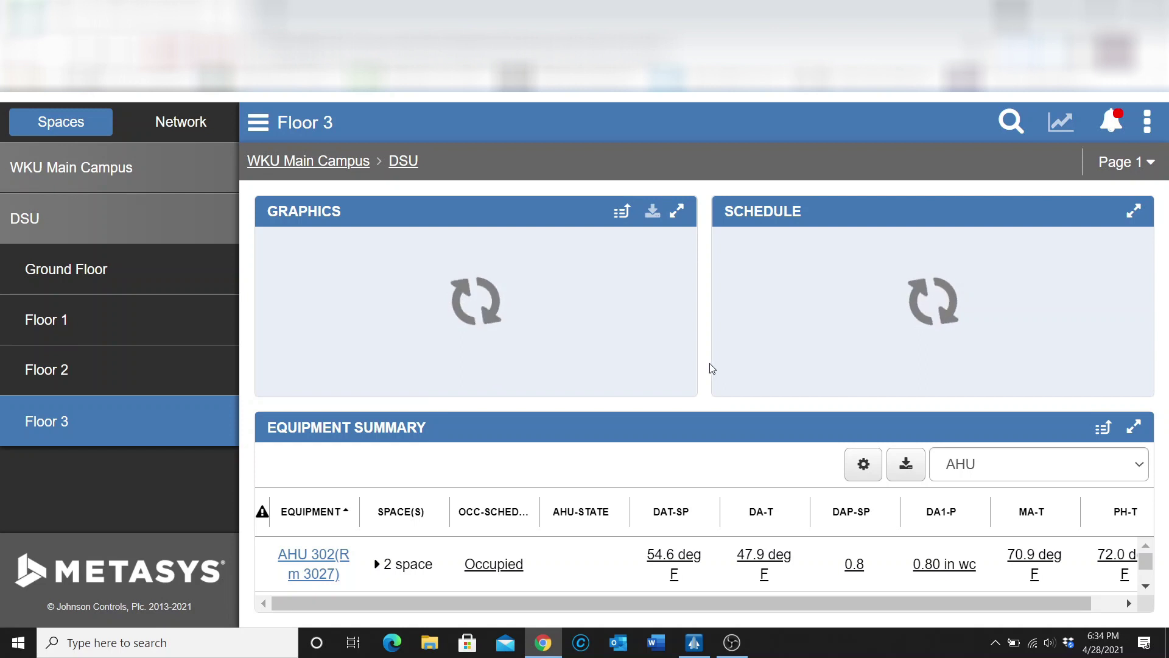
{"action": "left_click", "coordinate": [677, 210]}
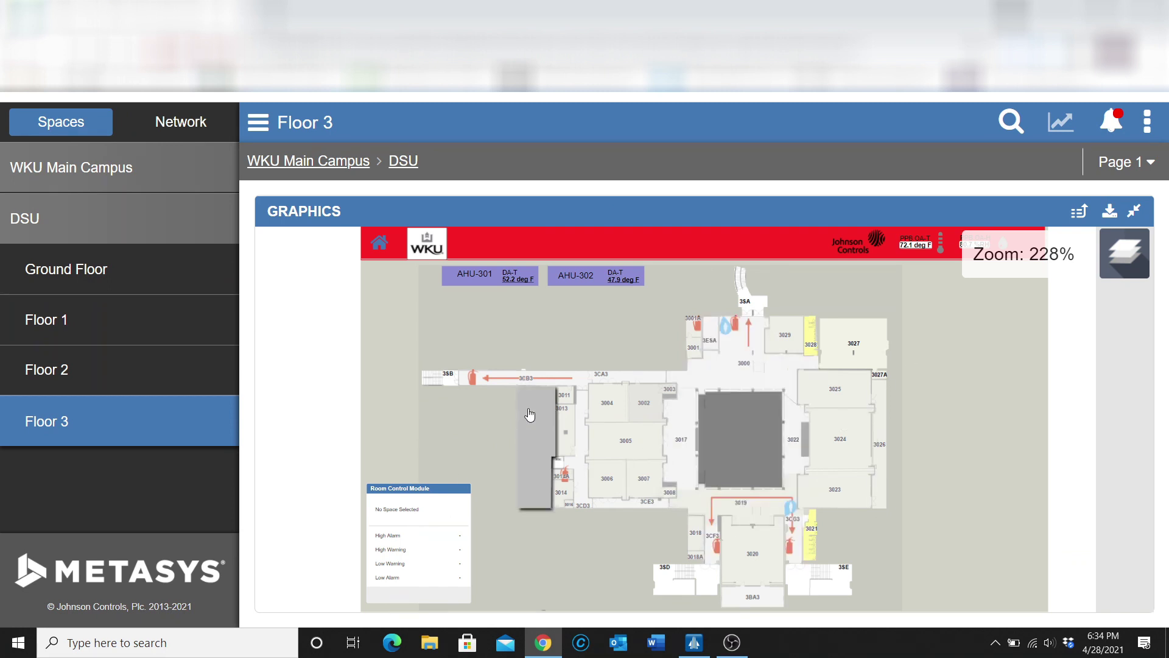
Open the layer list for the DSU Floor 3 graphic and hide the VAV Layer, AHU Layer and Background.
{"action": "left_click", "coordinate": [1125, 271]}
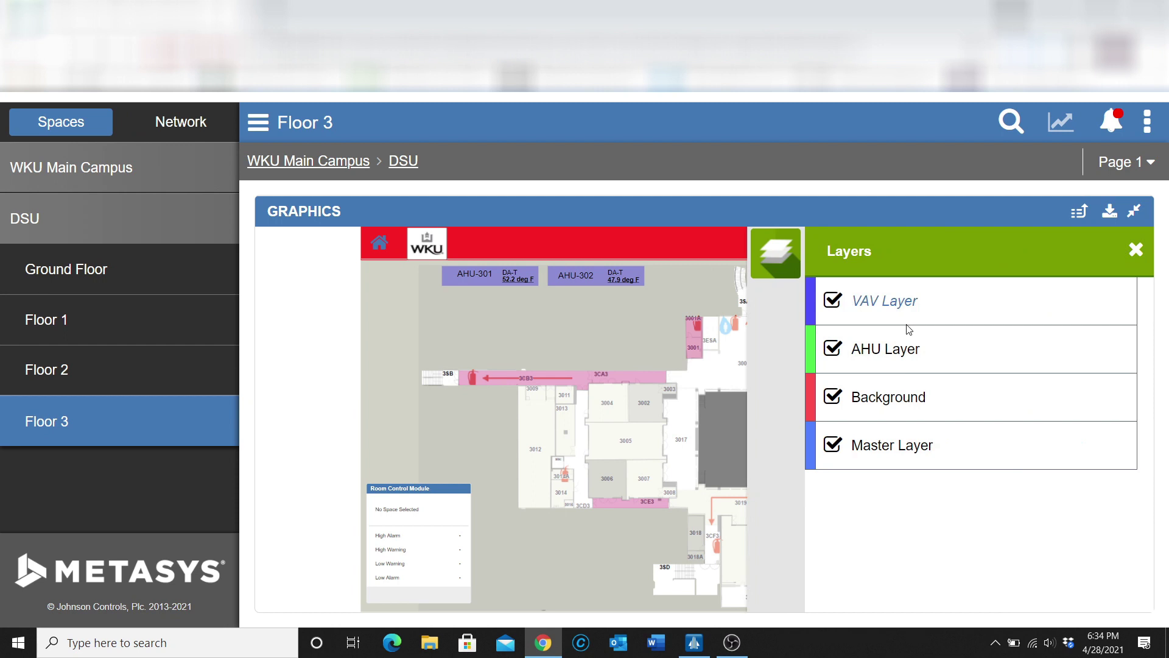
{"action": "left_click", "coordinate": [833, 302]}
{"action": "left_click", "coordinate": [832, 351]}
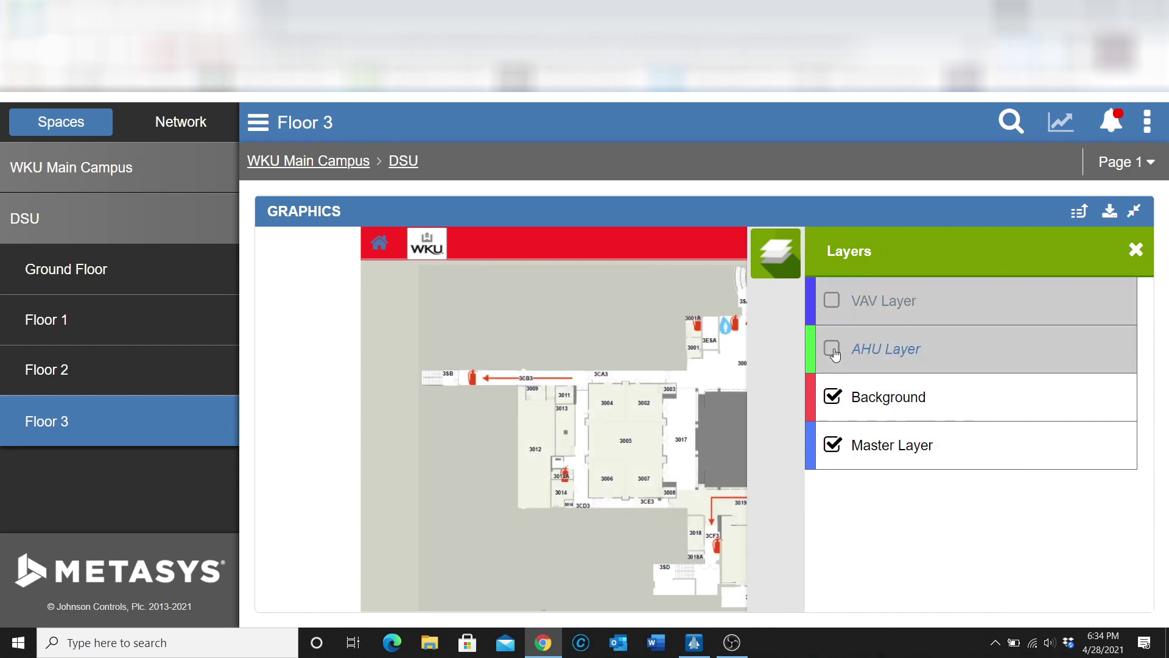
{"action": "left_click", "coordinate": [833, 398]}
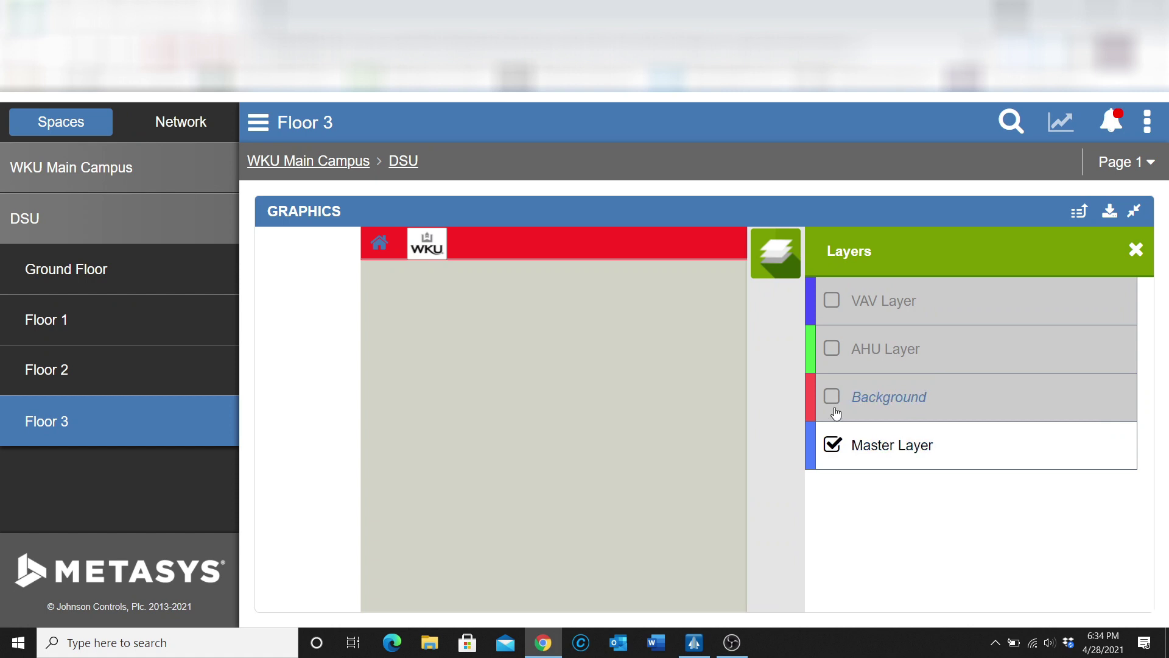
Show the Background and AHU Layer again, and toggle the VAV Layer on and back off.
{"action": "left_click", "coordinate": [832, 398]}
{"action": "left_click", "coordinate": [833, 352]}
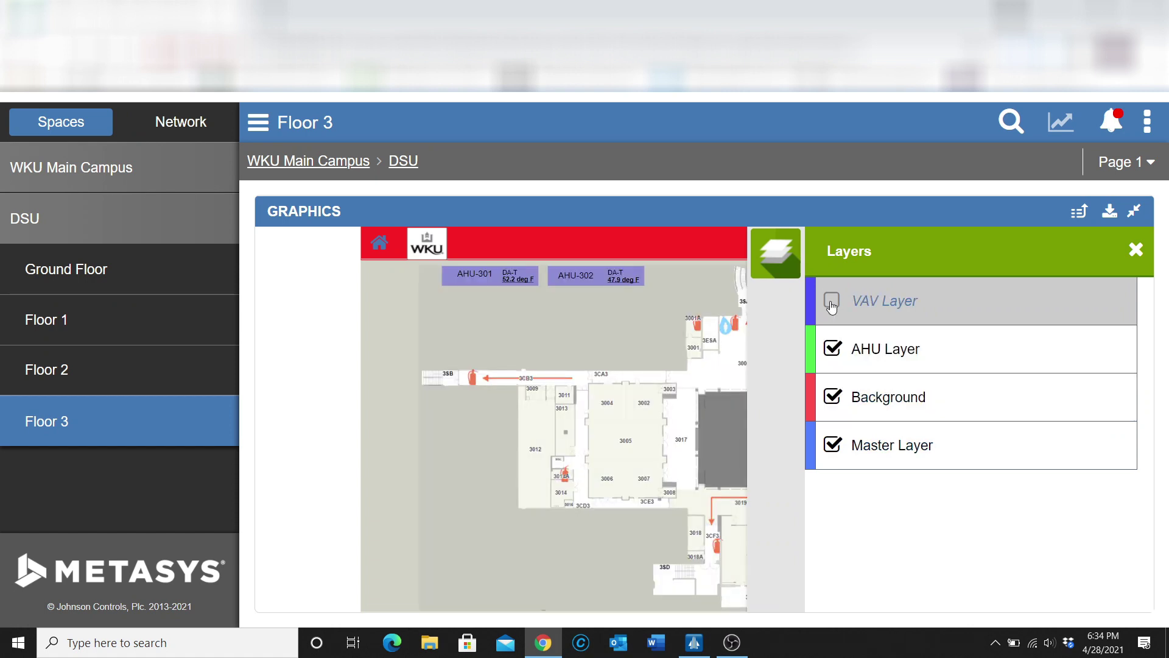
{"action": "left_click", "coordinate": [832, 303]}
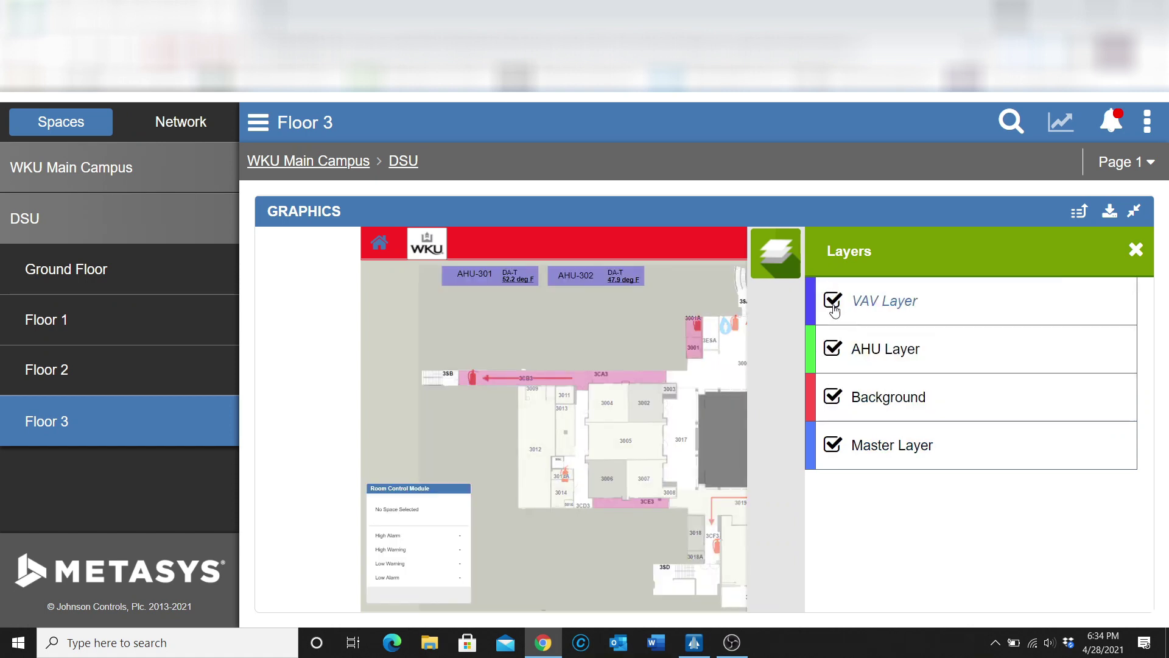
{"action": "left_click", "coordinate": [831, 303]}
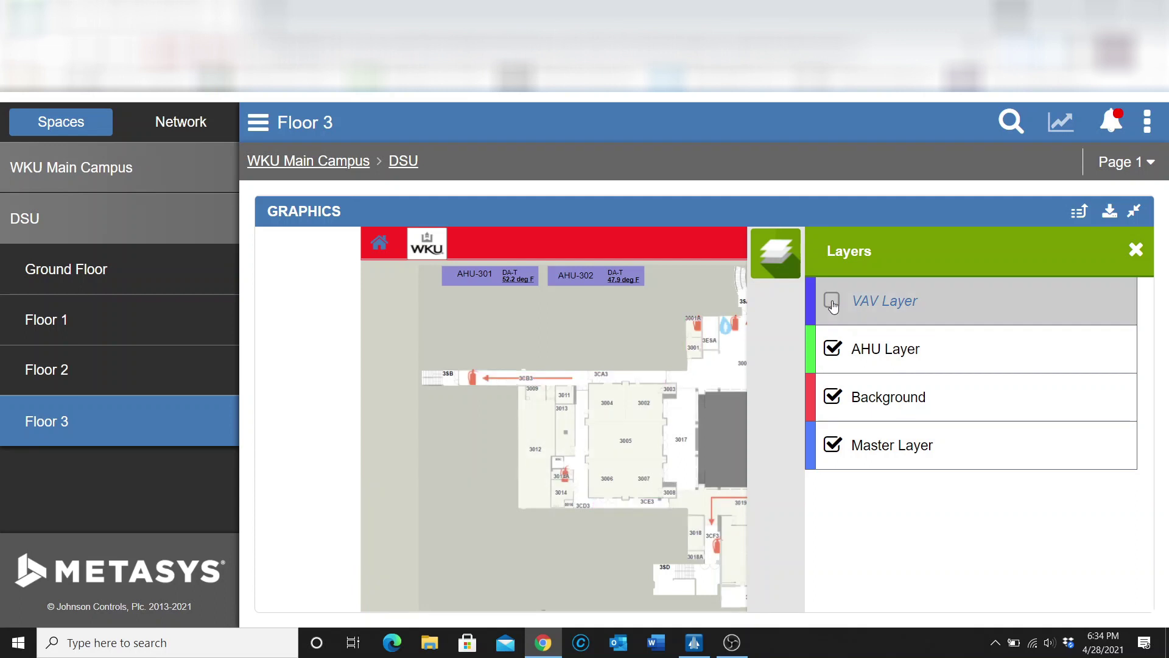
Toggle the Background off and back on, and select room 3006 with the VAV Layer shown and the AHU Layer hidden.
{"action": "left_click", "coordinate": [829, 399]}
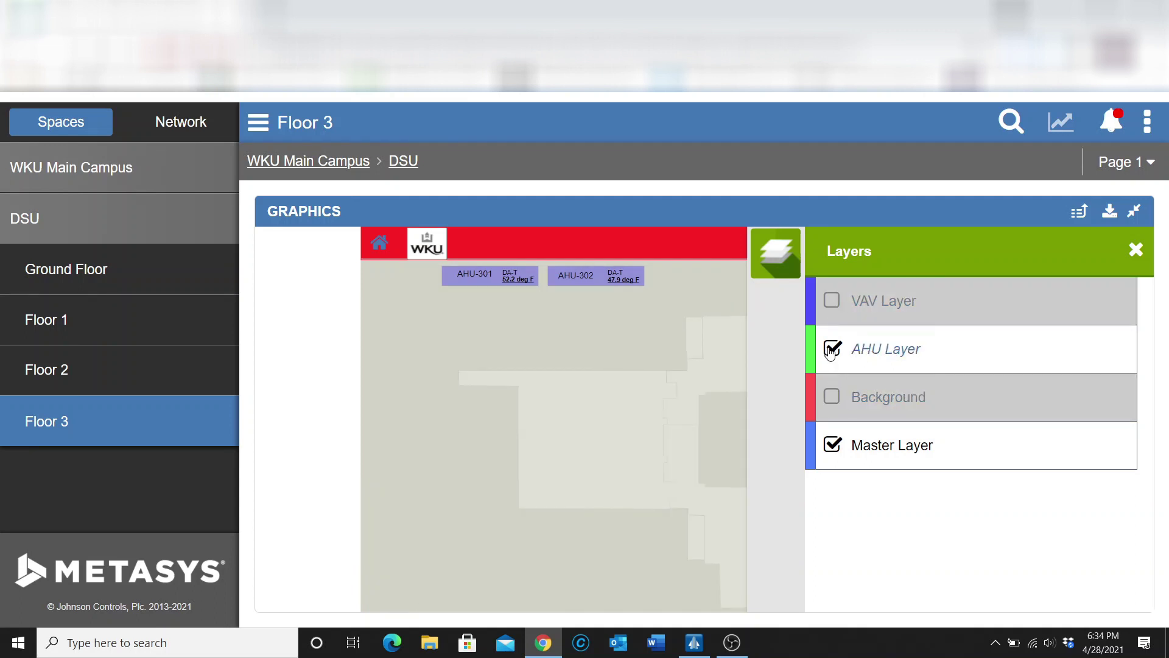
{"action": "left_click", "coordinate": [834, 406]}
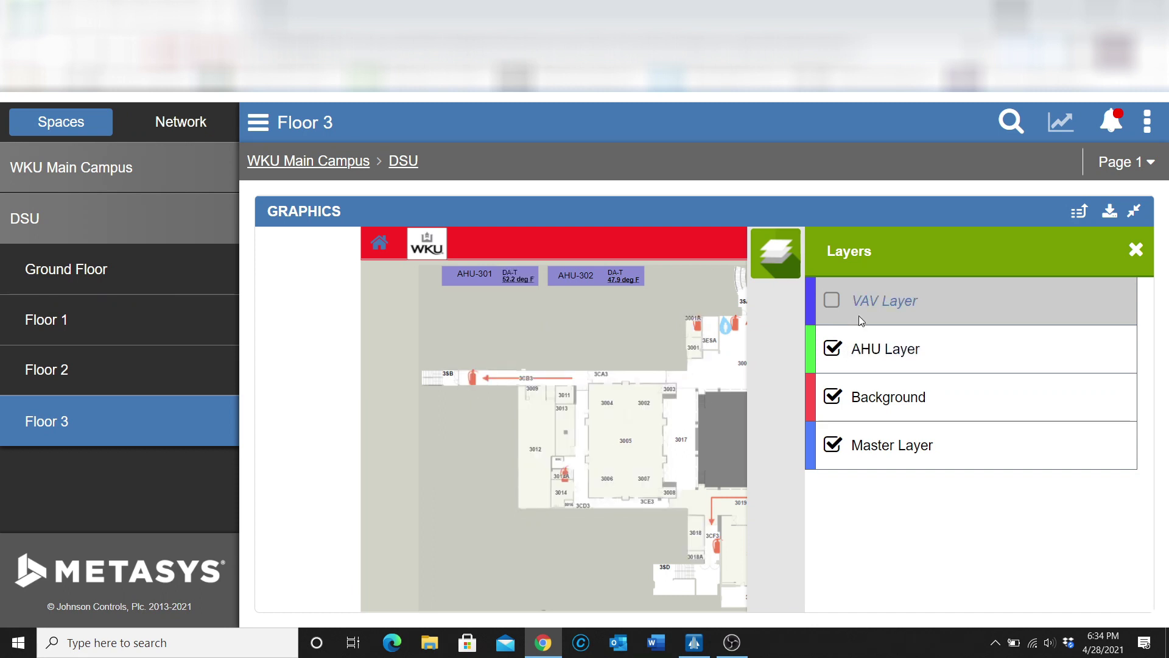
{"action": "left_click", "coordinate": [836, 302]}
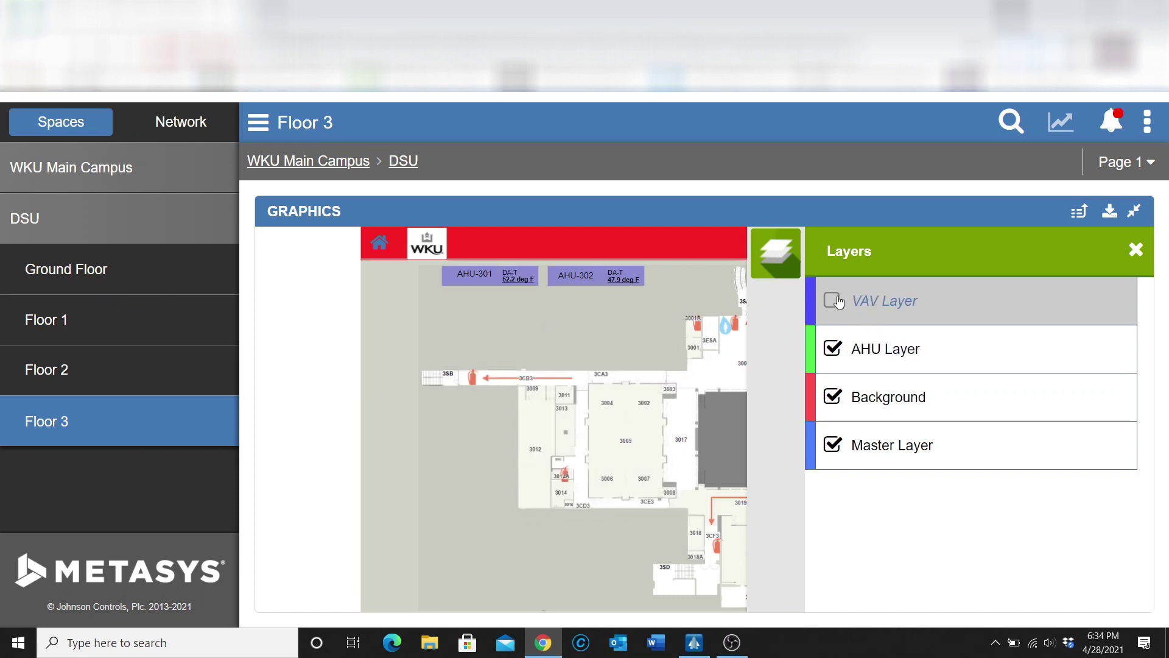
{"action": "left_click", "coordinate": [836, 351]}
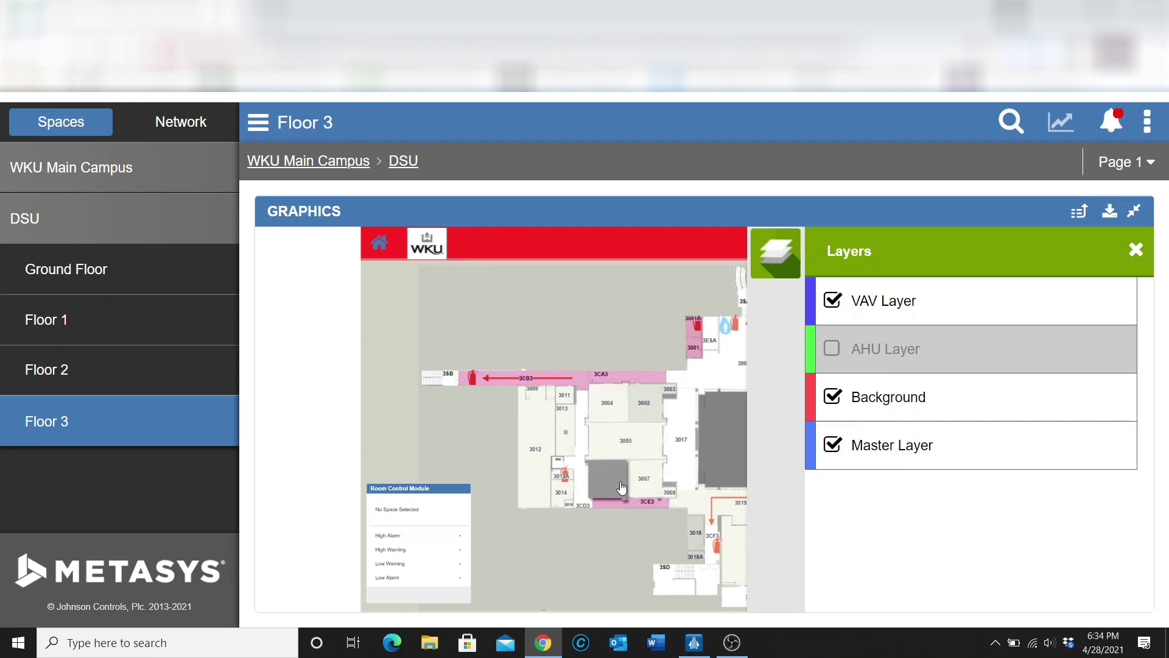
{"action": "left_click", "coordinate": [607, 466]}
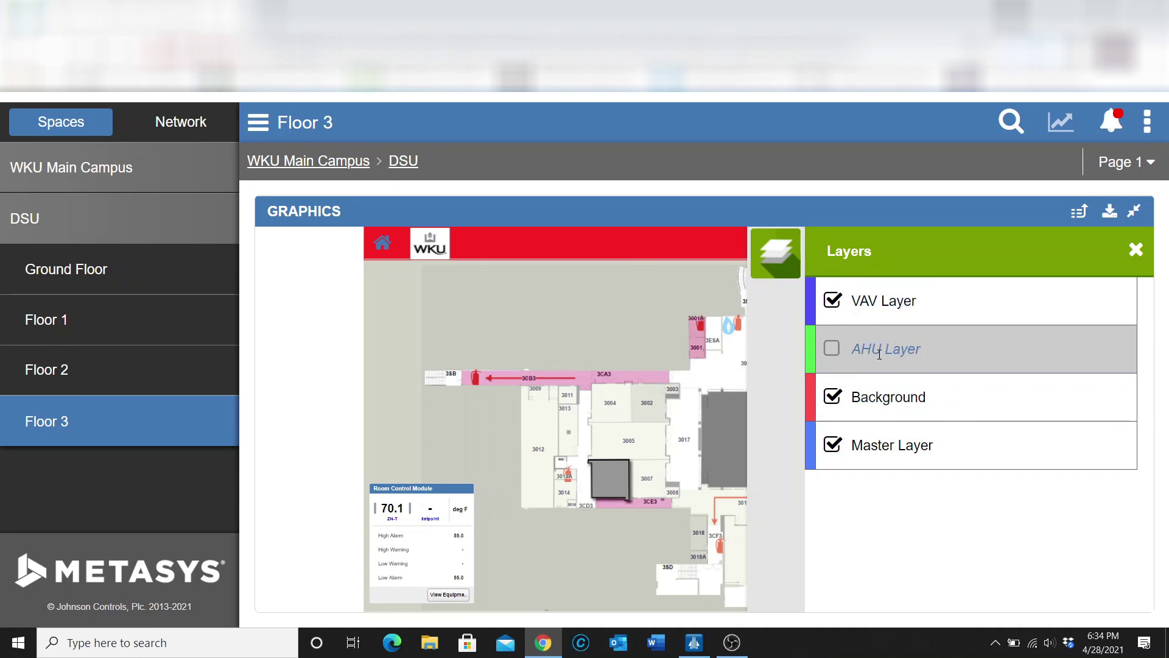
Show the AHU Layer again, toggle the VAV Layer off and back on, and close the layer list.
{"action": "left_click", "coordinate": [833, 349]}
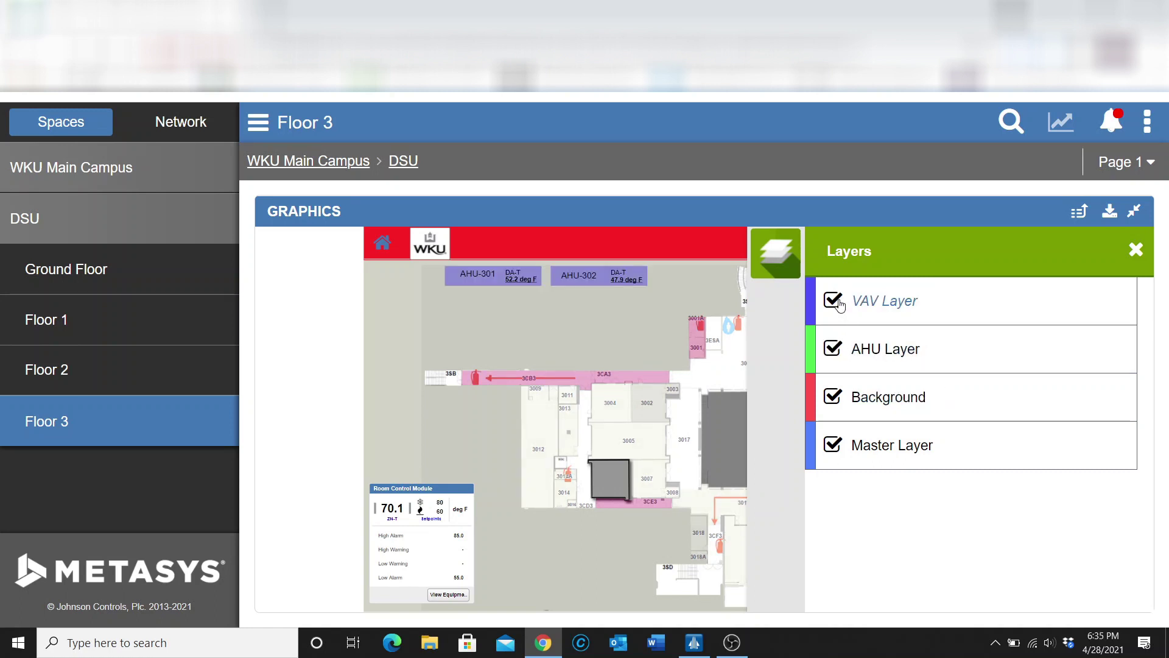
{"action": "left_click", "coordinate": [833, 300]}
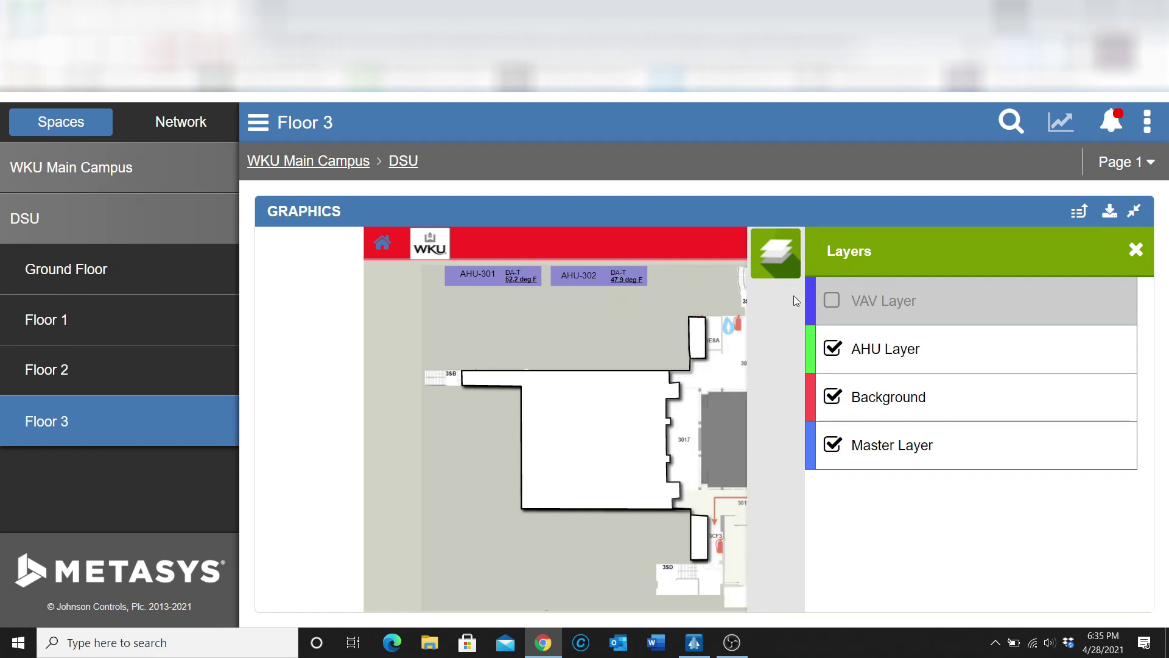
{"action": "left_click", "coordinate": [833, 301]}
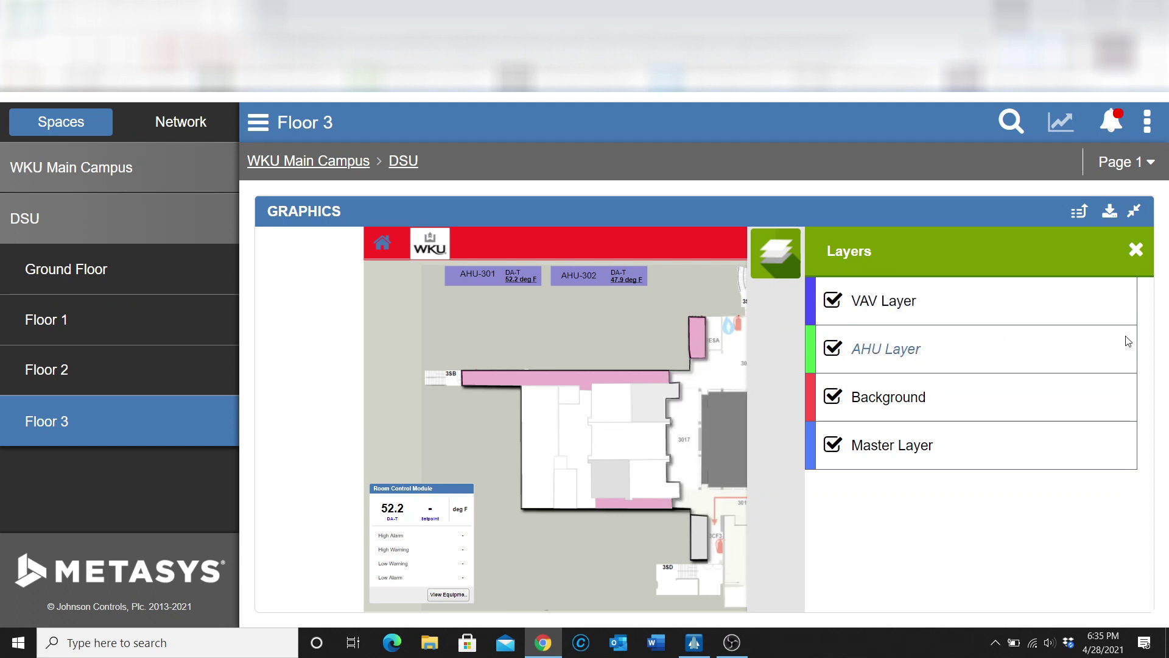
{"action": "left_click", "coordinate": [1137, 252]}
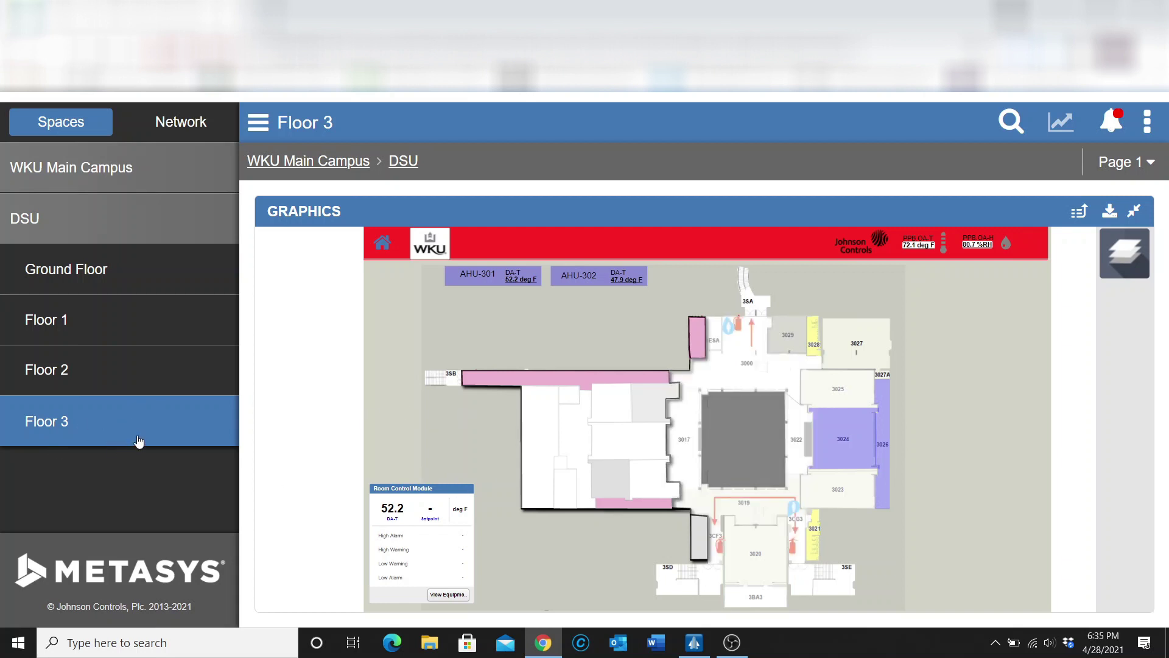
Return to the WKU Main Campus level and open the CEC building.
{"action": "left_click", "coordinate": [68, 194]}
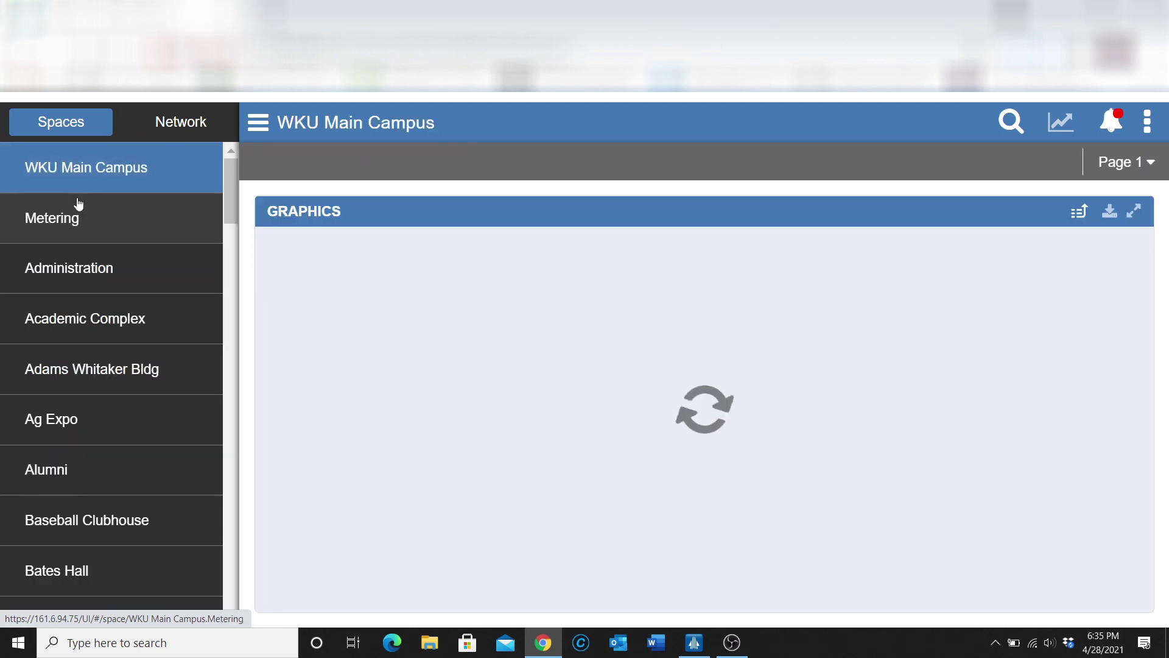
{"action": "scroll", "coordinate": [99, 452], "scroll_direction": "down", "scroll_amount": 5}
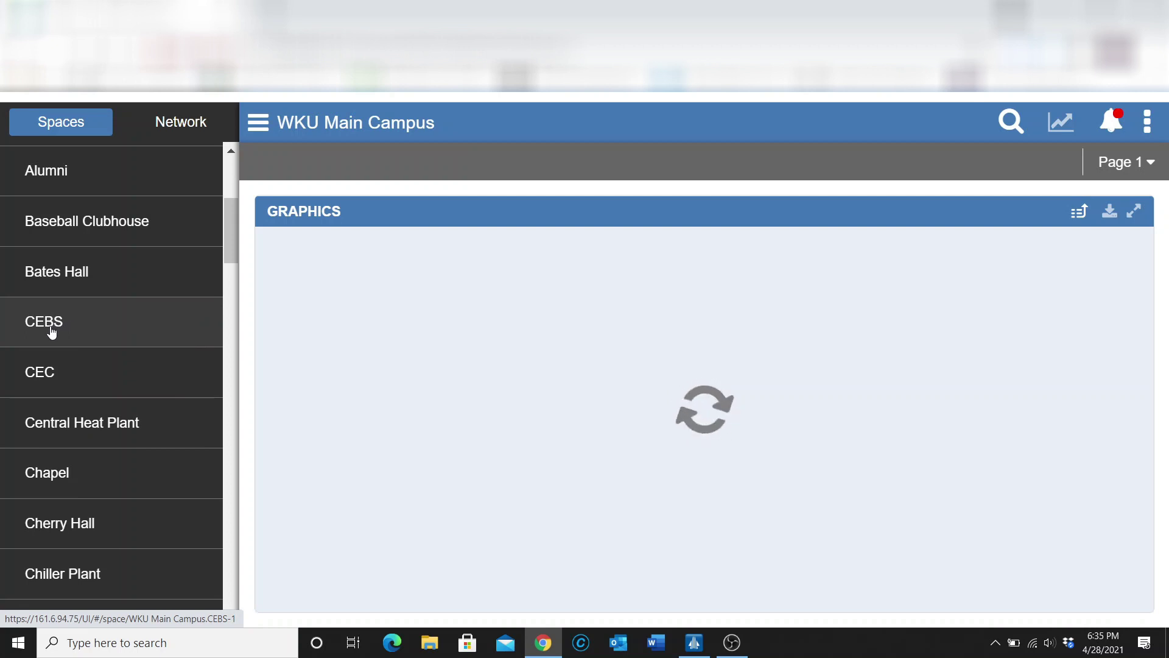
{"action": "left_click", "coordinate": [46, 380]}
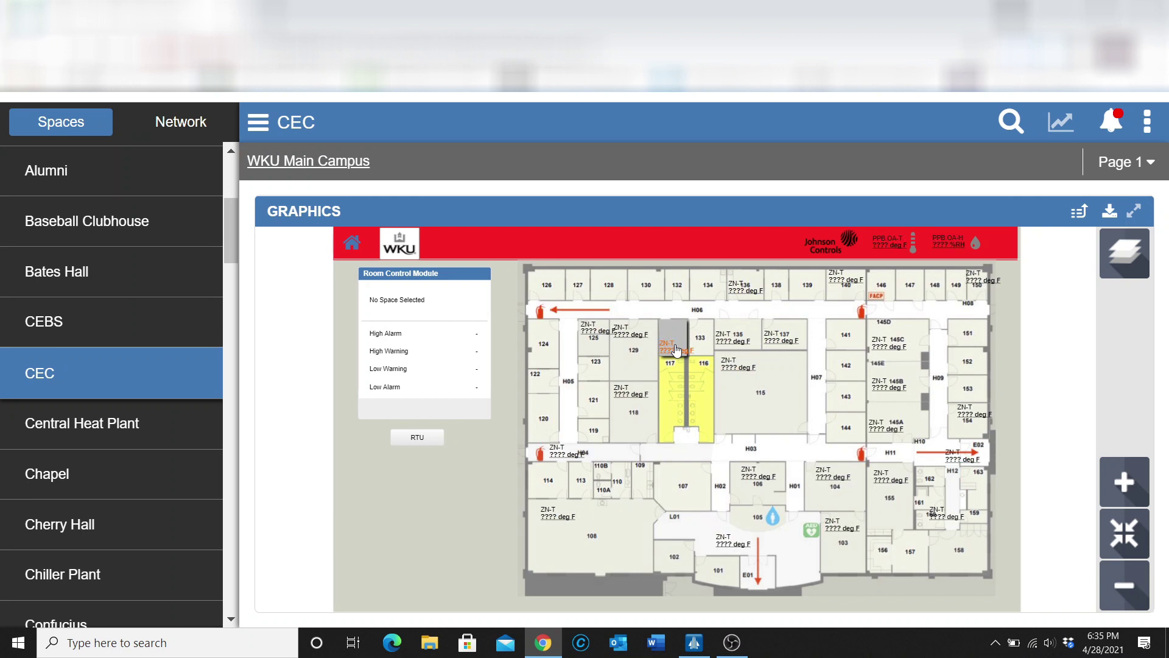
Examine the zone temperatures on the CEC floor plan up close and check which layers the graphic offers.
{"action": "scroll", "coordinate": [787, 354], "scroll_direction": "up", "scroll_amount": 5}
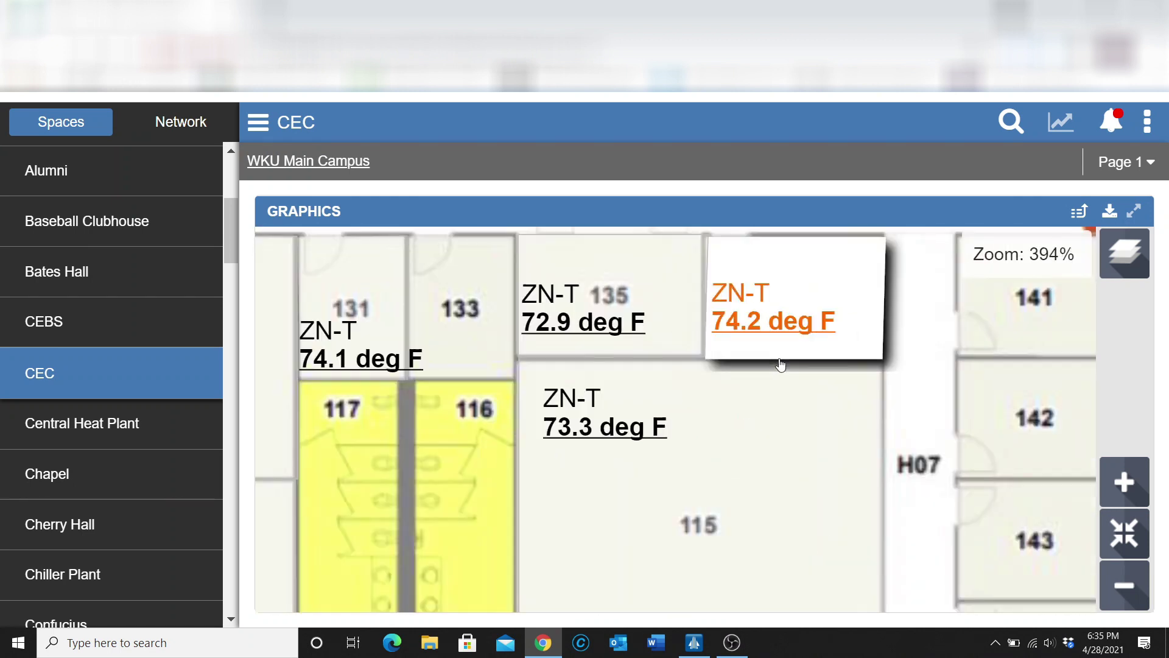
{"action": "scroll", "coordinate": [743, 408], "scroll_direction": "down", "scroll_amount": 3}
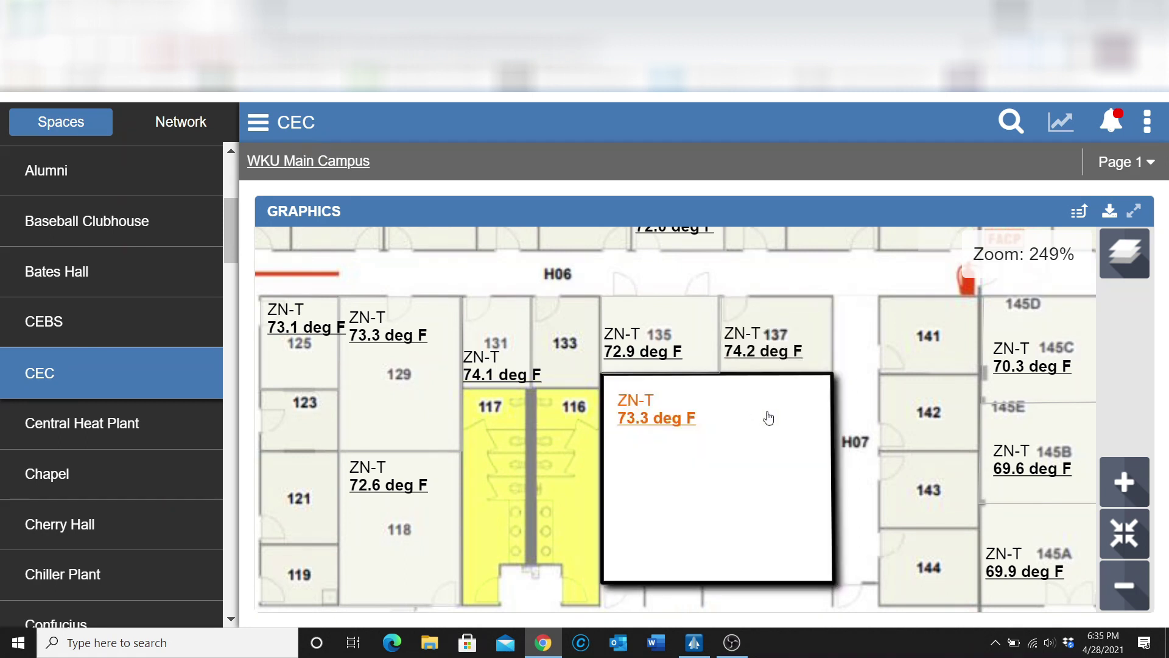
{"action": "left_click", "coordinate": [1140, 260]}
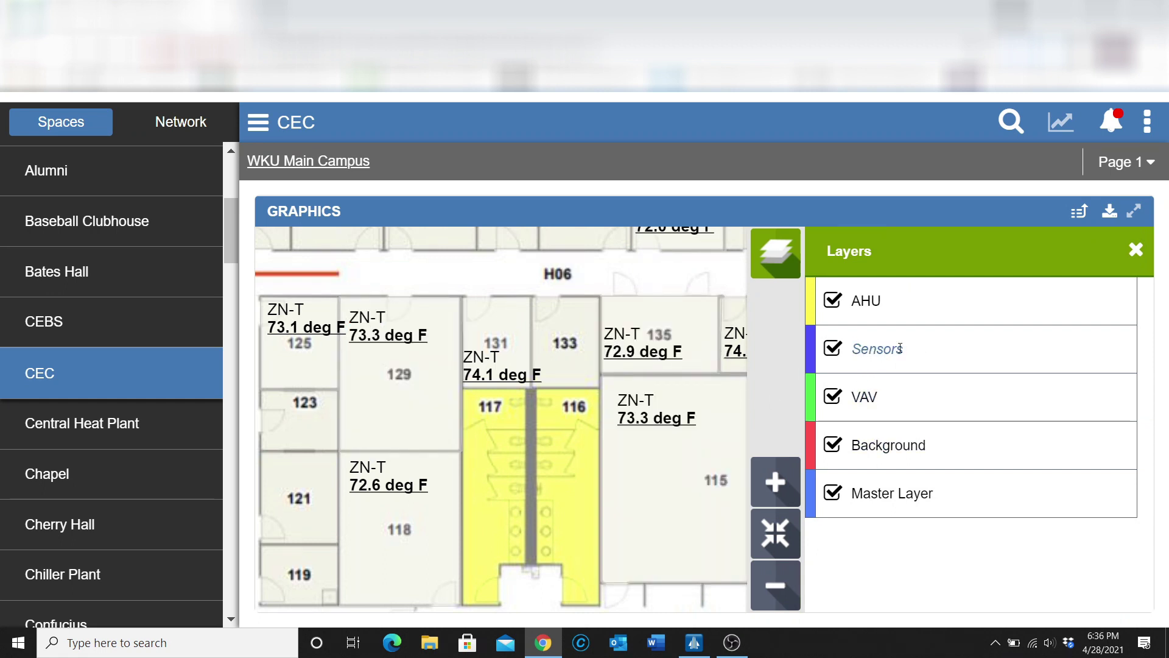
{"action": "left_click", "coordinate": [1137, 251]}
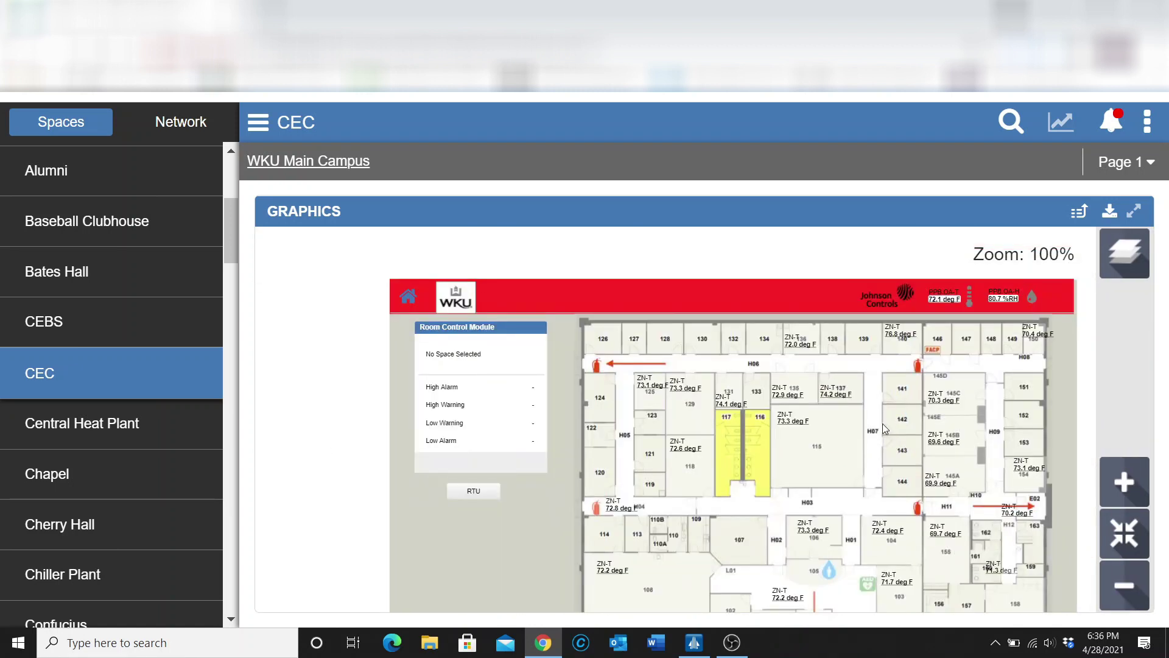
{"action": "scroll", "coordinate": [786, 533], "scroll_direction": "down", "scroll_amount": 3}
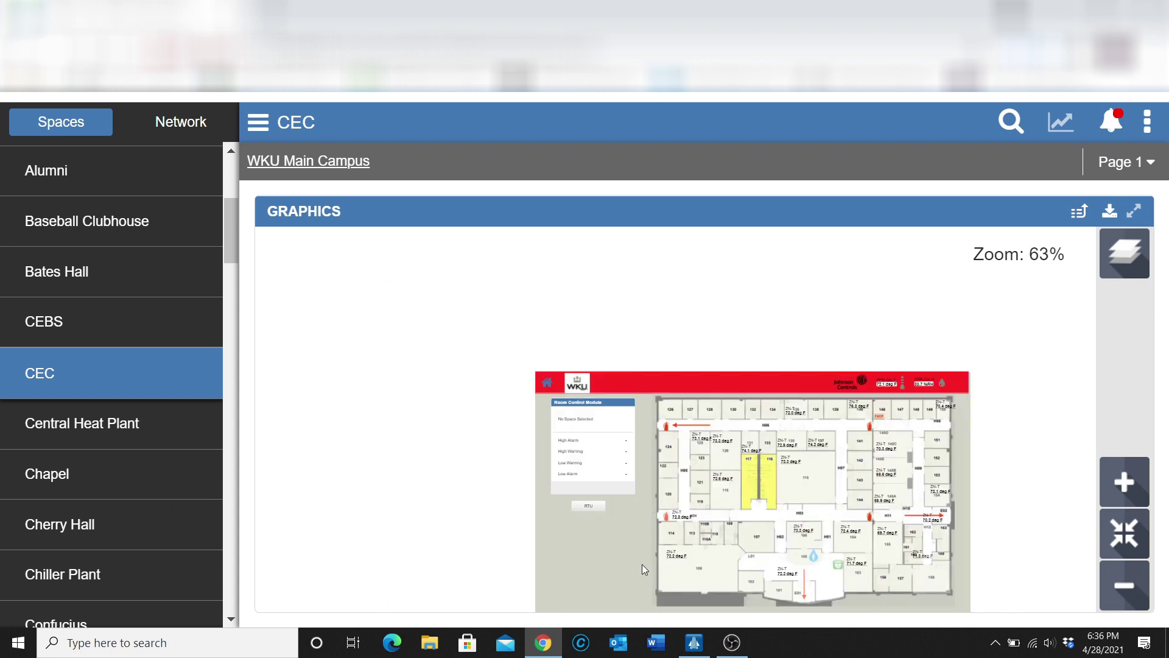
{"action": "scroll", "coordinate": [792, 526], "scroll_direction": "up", "scroll_amount": 5}
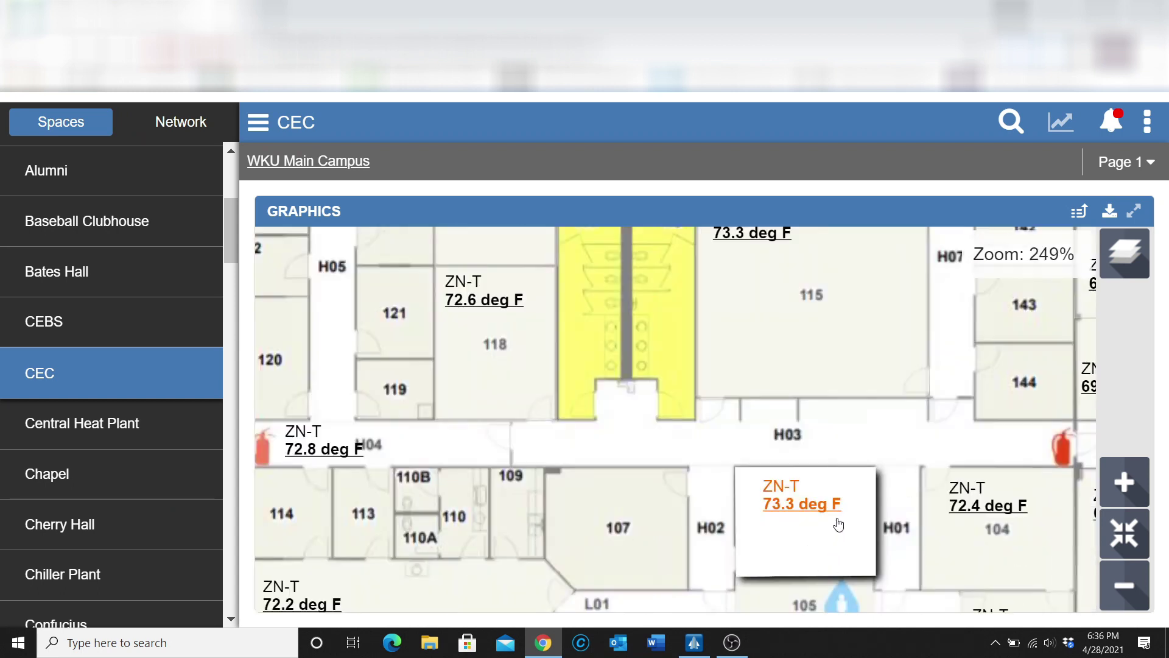
{"action": "scroll", "coordinate": [753, 530], "scroll_direction": "down", "scroll_amount": 2}
{"action": "scroll", "coordinate": [742, 476], "scroll_direction": "down", "scroll_amount": 1}
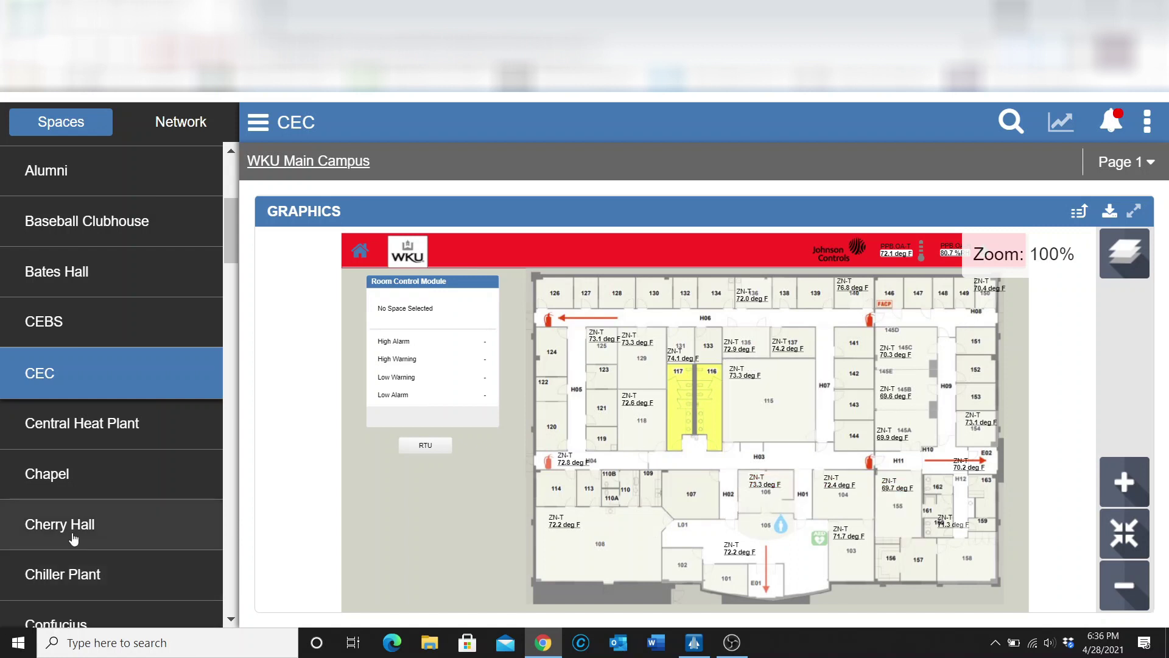
Find the Wetherby building near the end of the campus building list and open it.
{"action": "scroll", "coordinate": [74, 537], "scroll_direction": "down", "scroll_amount": 6}
{"action": "scroll", "coordinate": [76, 537], "scroll_direction": "down", "scroll_amount": 4}
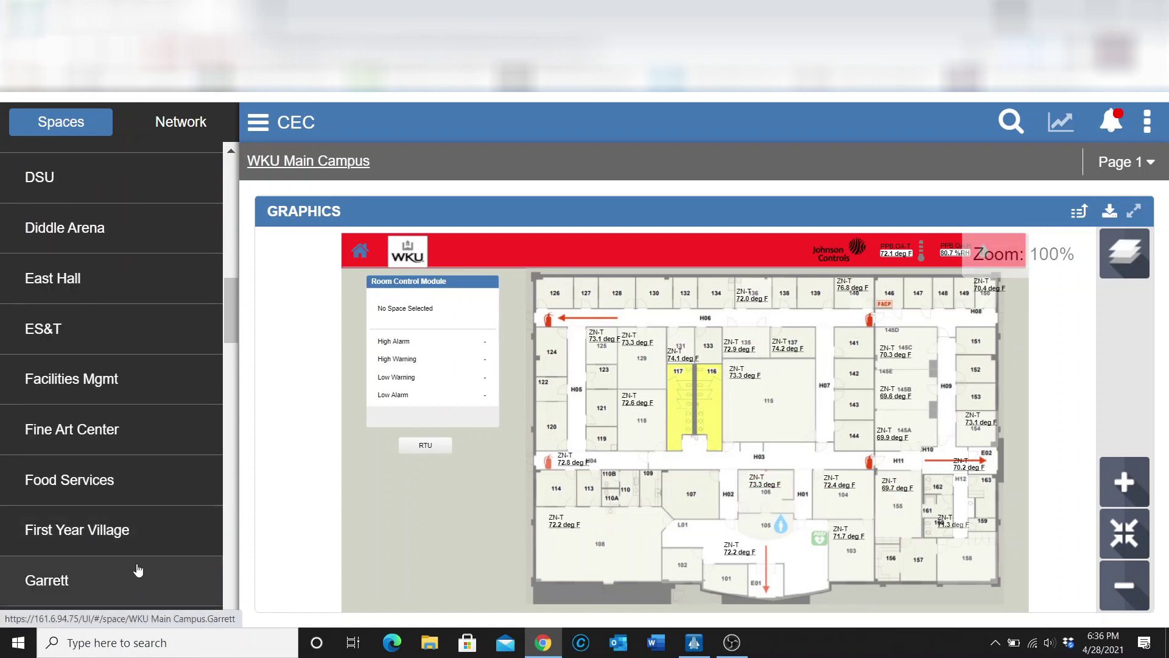
{"action": "scroll", "coordinate": [137, 565], "scroll_direction": "down", "scroll_amount": 4}
{"action": "scroll", "coordinate": [134, 557], "scroll_direction": "down", "scroll_amount": 12}
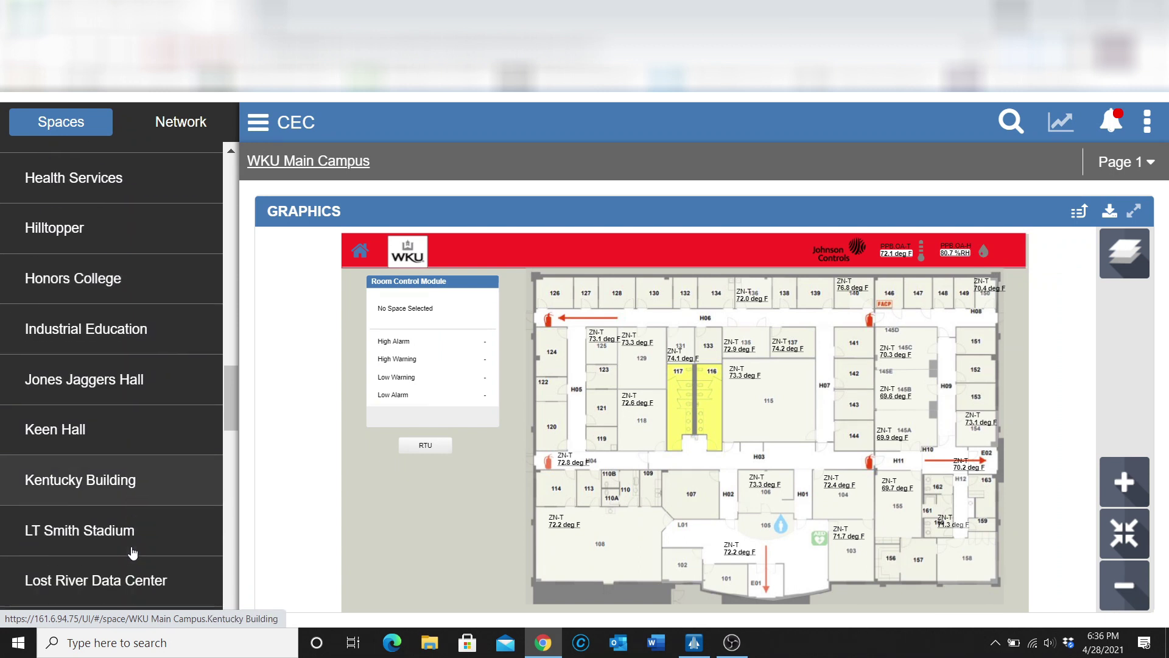
{"action": "scroll", "coordinate": [133, 553], "scroll_direction": "down", "scroll_amount": 15}
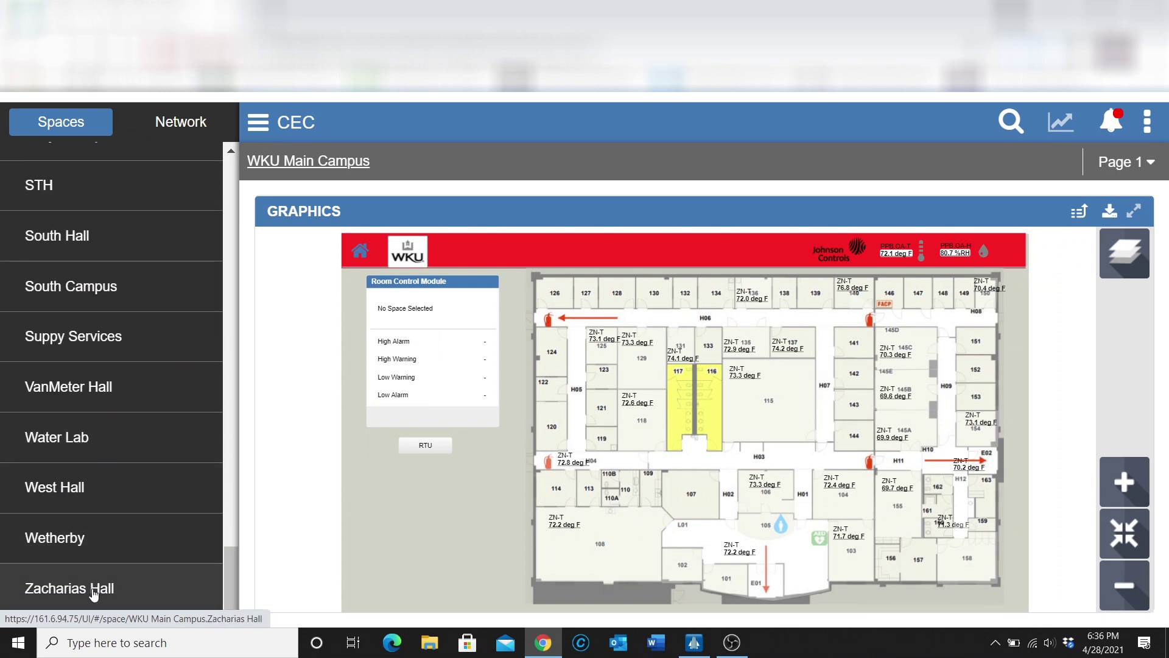
{"action": "left_click", "coordinate": [96, 550]}
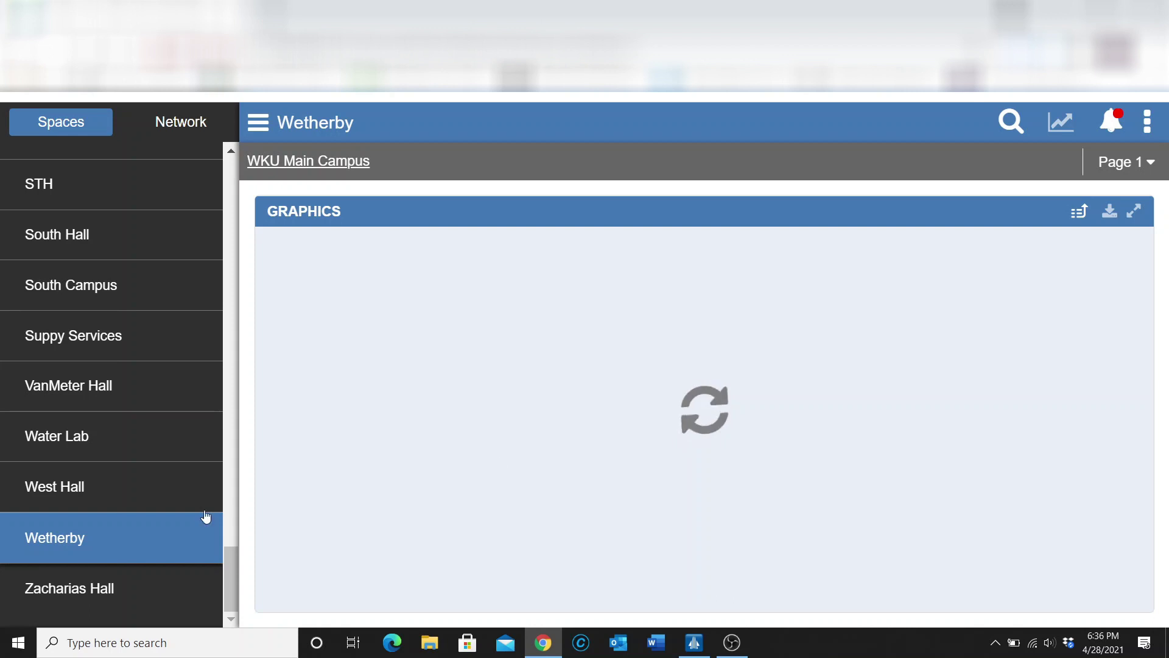
Go to Floor 1 of the Academic Complex and dismiss the connection notice.
{"action": "scroll", "coordinate": [121, 476], "scroll_direction": "up", "scroll_amount": 20}
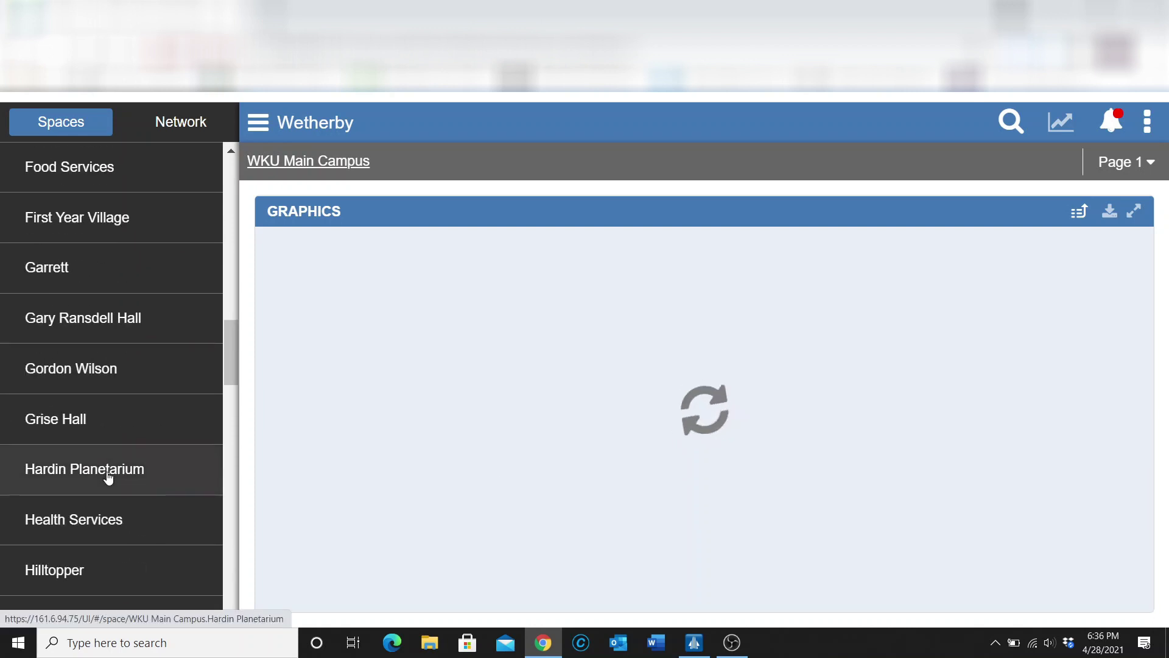
{"action": "scroll", "coordinate": [182, 319], "scroll_direction": "up", "scroll_amount": 15}
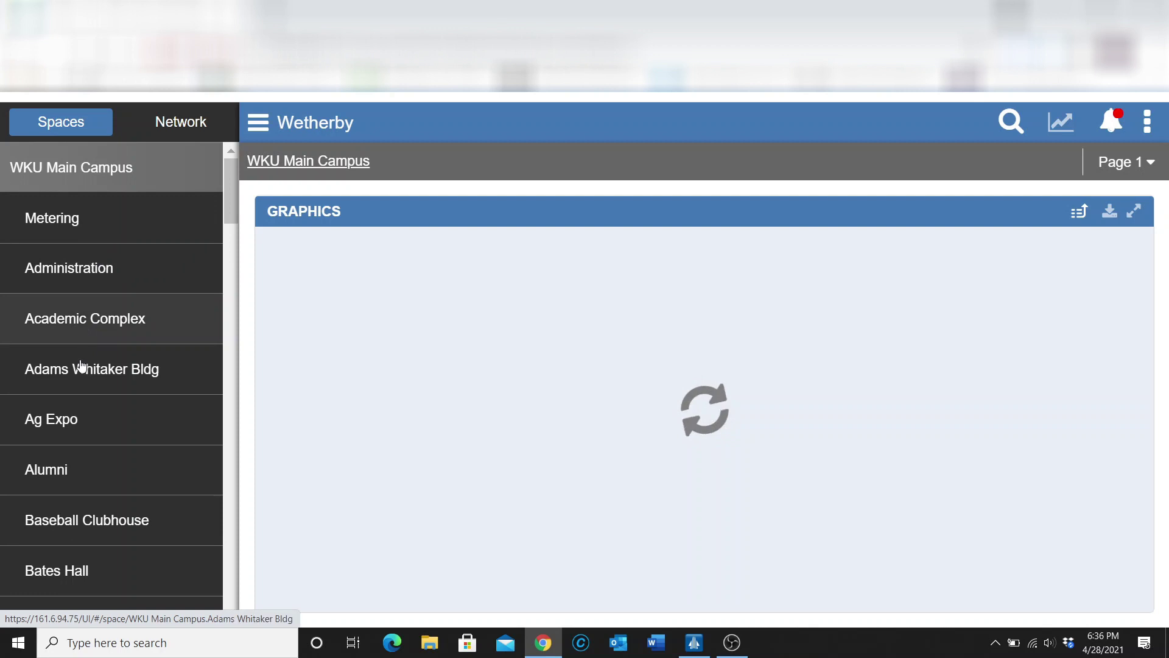
{"action": "scroll", "coordinate": [122, 439], "scroll_direction": "down", "scroll_amount": 3}
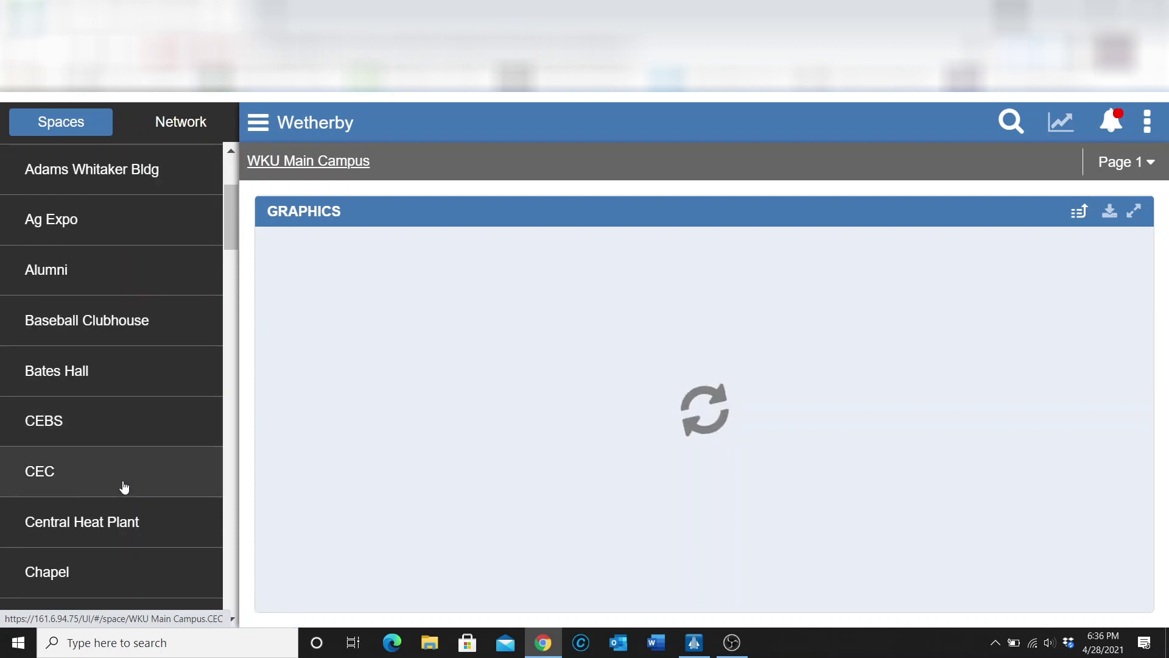
{"action": "scroll", "coordinate": [122, 473], "scroll_direction": "up", "scroll_amount": 2}
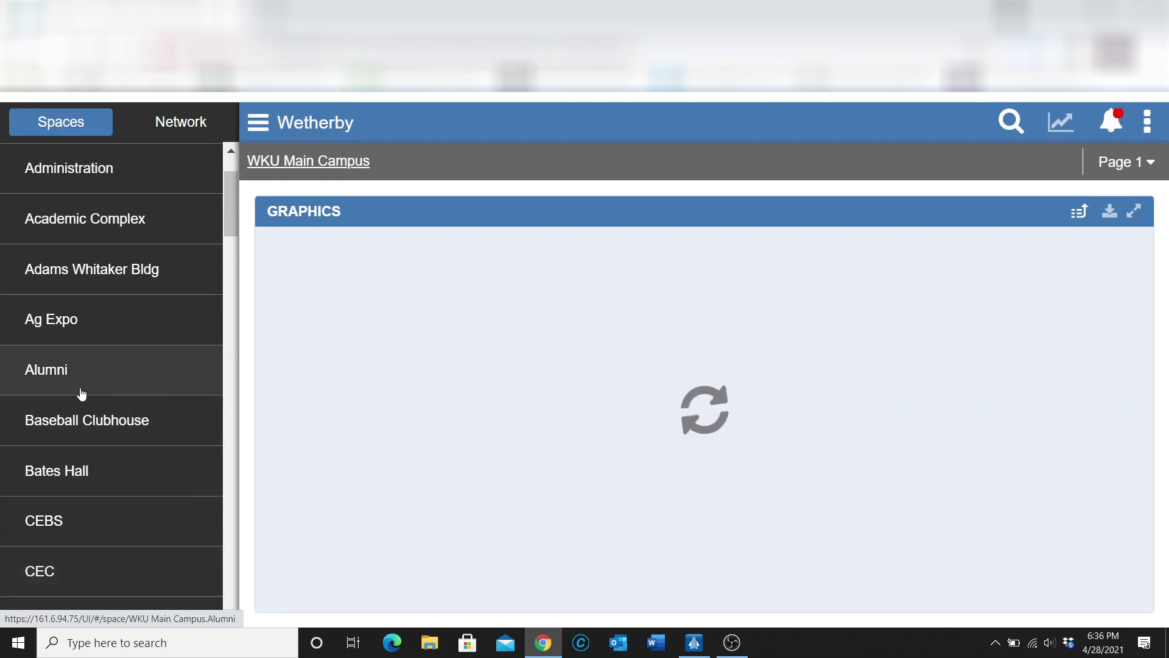
{"action": "scroll", "coordinate": [34, 287], "scroll_direction": "up", "scroll_amount": 2}
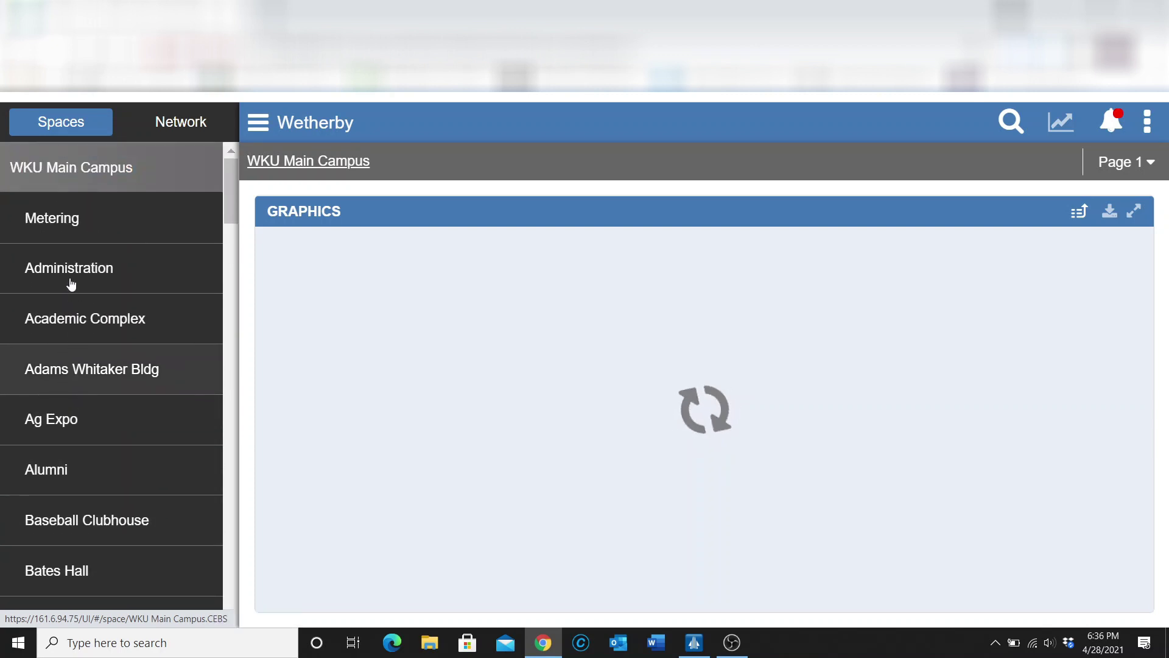
{"action": "left_click", "coordinate": [61, 325]}
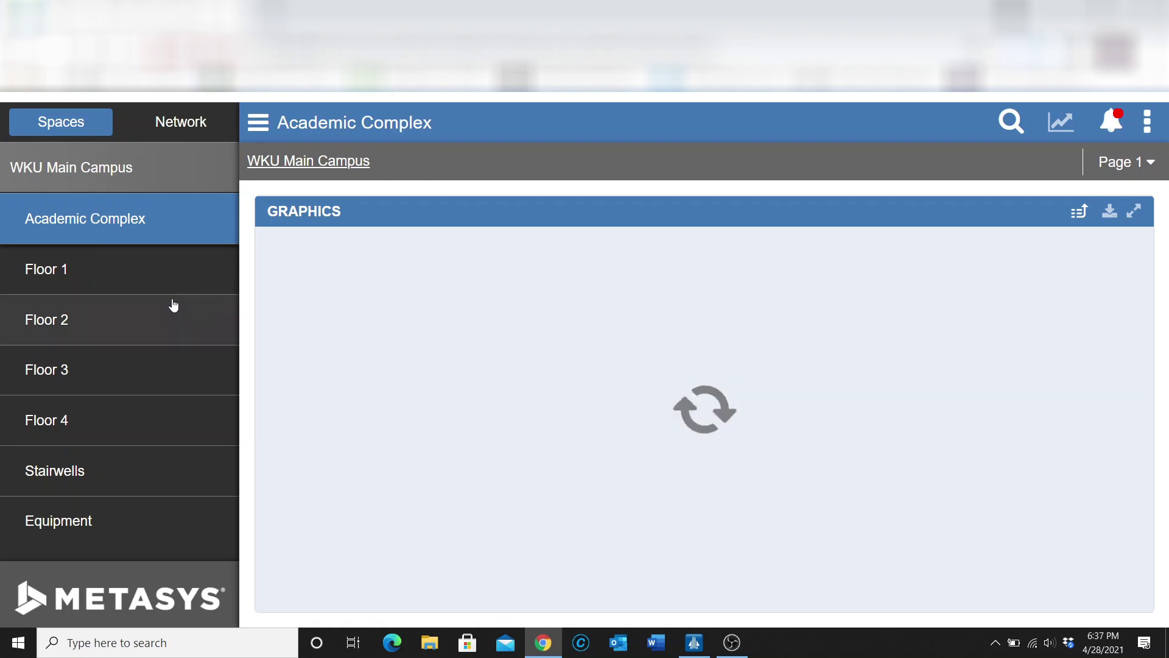
{"action": "left_click", "coordinate": [158, 276]}
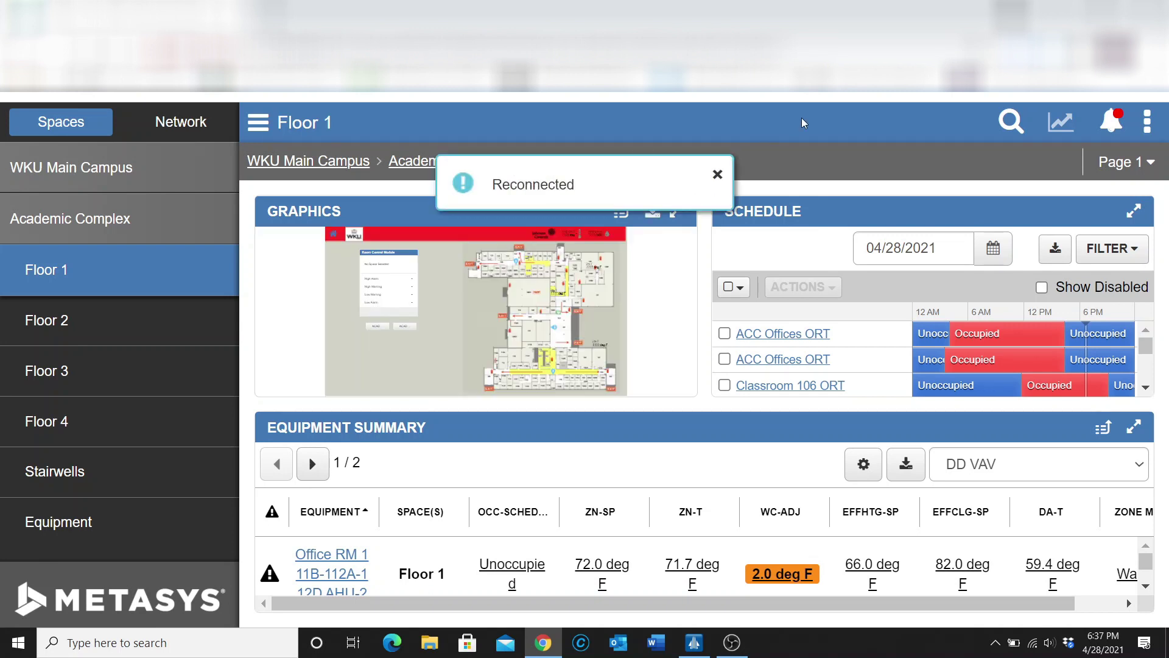
{"action": "left_click", "coordinate": [719, 175]}
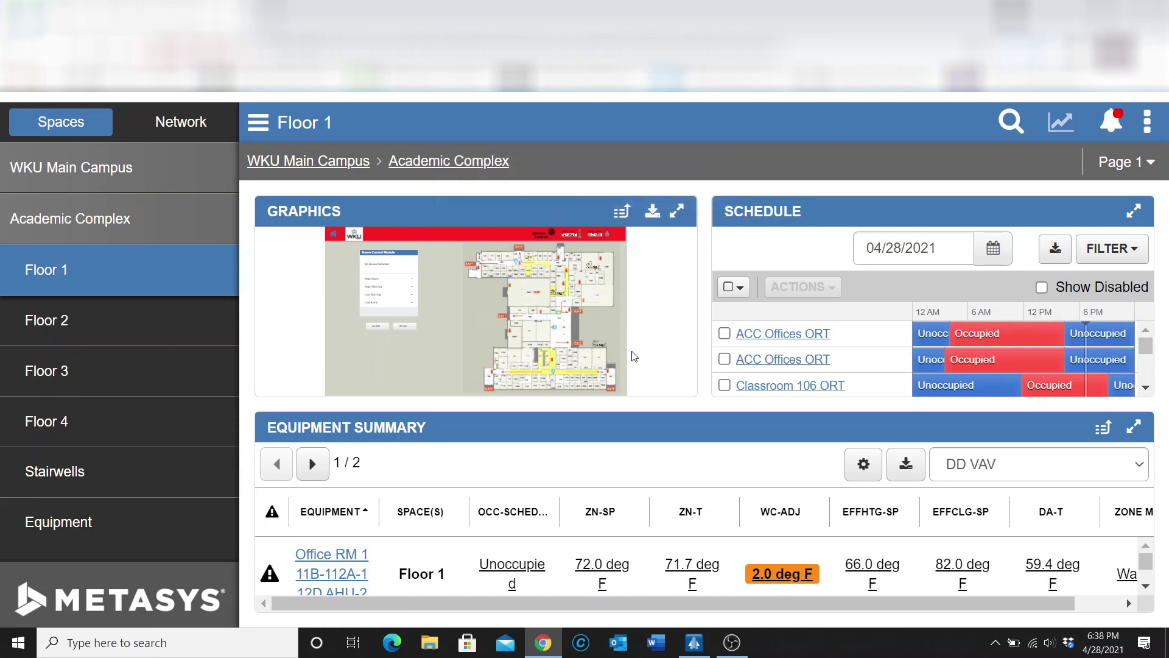